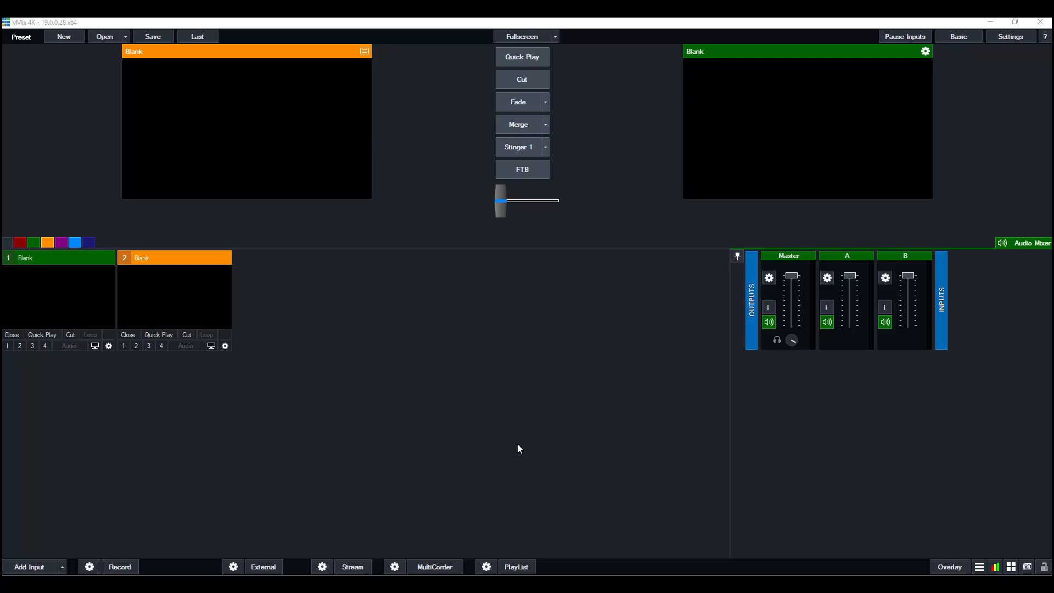
- Add the Intensity Pro (2) 2 capture device as a camera input
{"action": "left_click", "coordinate": [39, 567]}
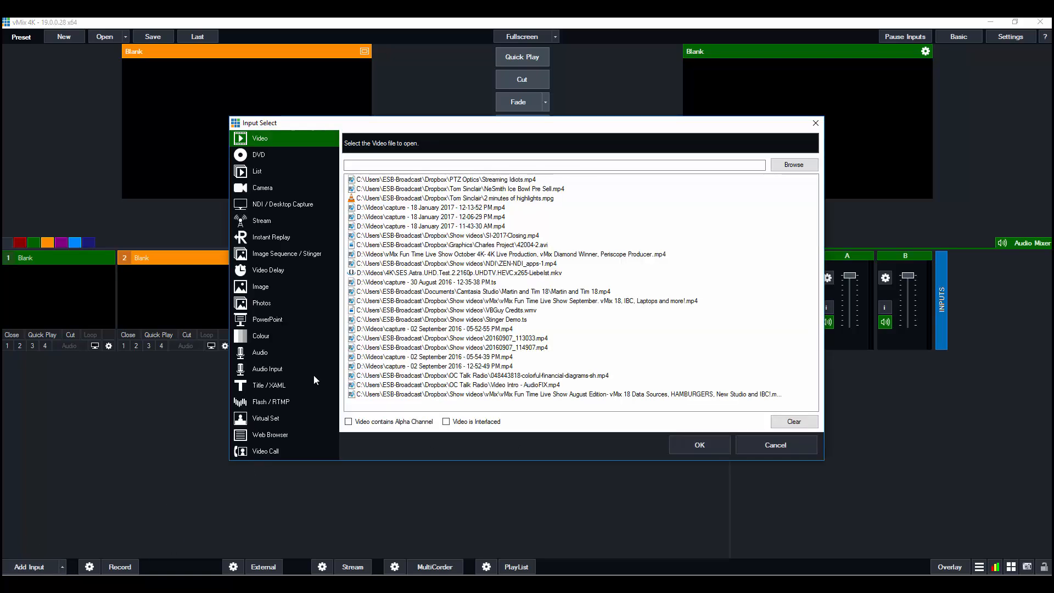
{"action": "left_click", "coordinate": [266, 188]}
{"action": "left_click", "coordinate": [439, 141]}
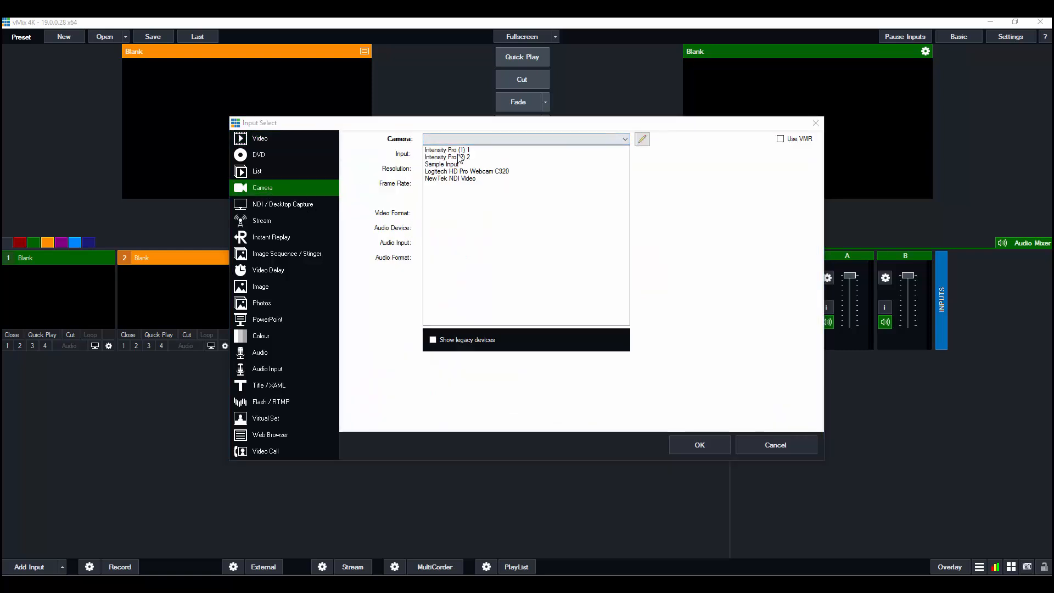
{"action": "left_click", "coordinate": [460, 156]}
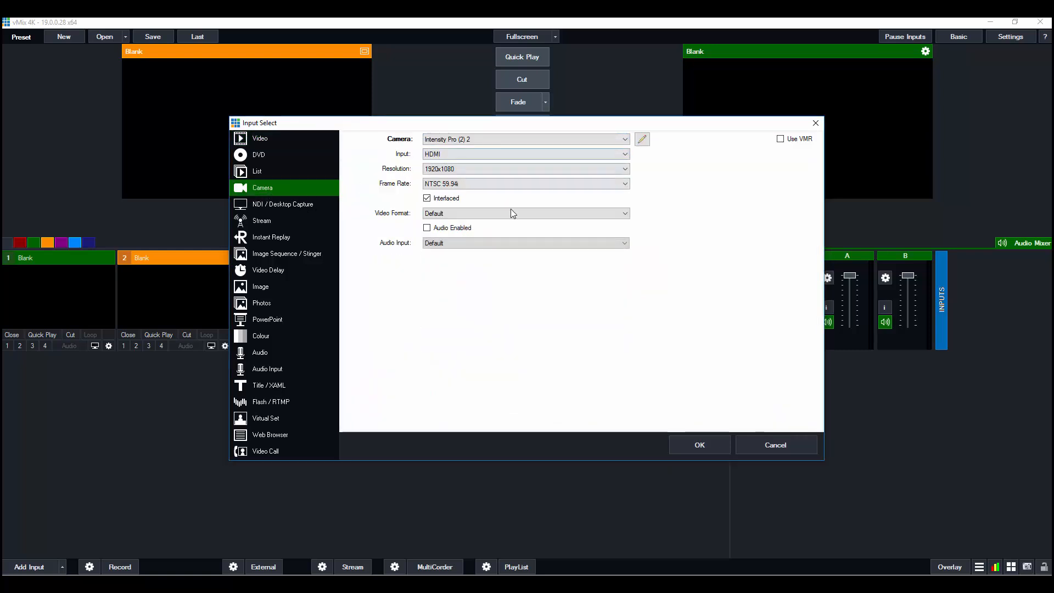
{"action": "left_click", "coordinate": [699, 446]}
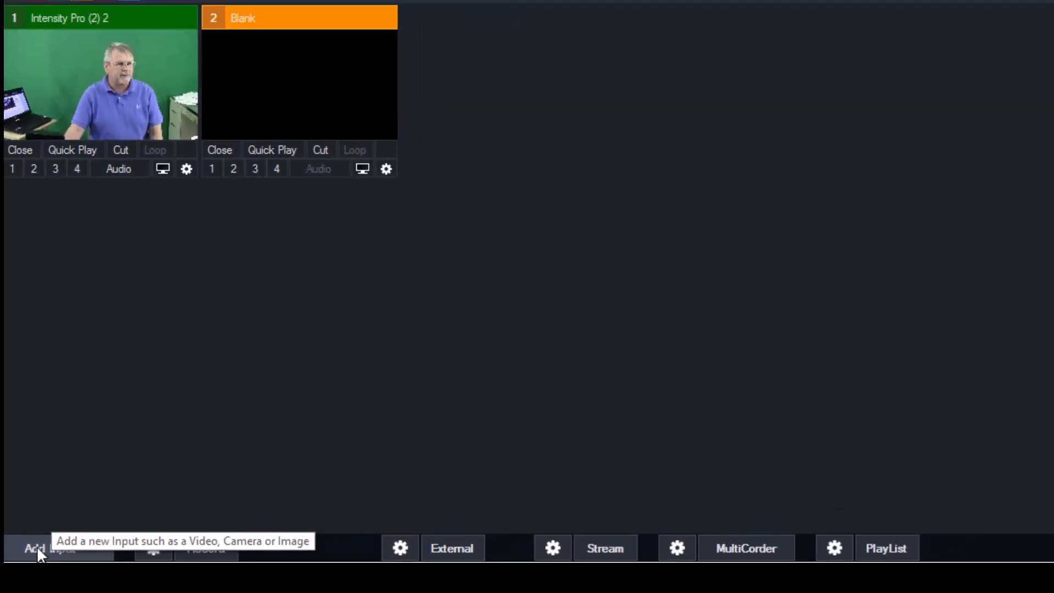
- Start a new Video Call input, view the Connect to Call option, and set it back to Host a Call
{"action": "left_click", "coordinate": [61, 523]}
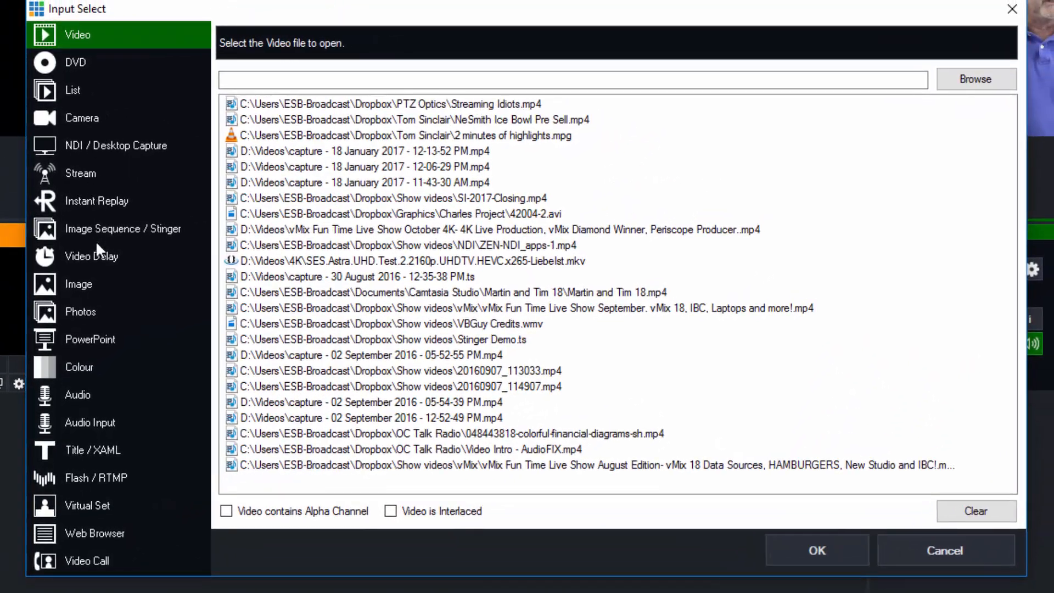
{"action": "left_click", "coordinate": [83, 558]}
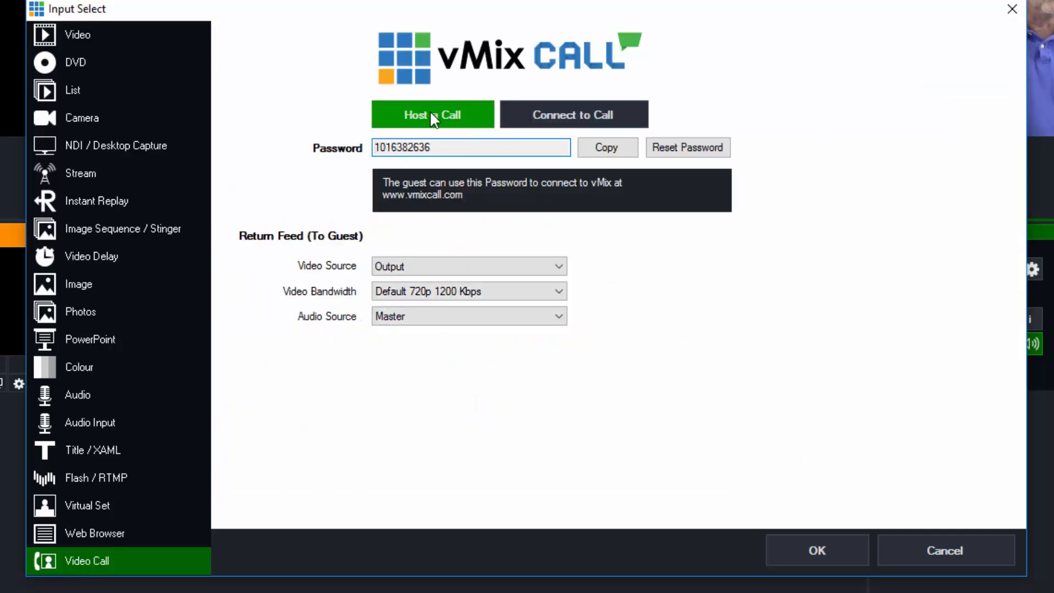
{"action": "left_click", "coordinate": [576, 117]}
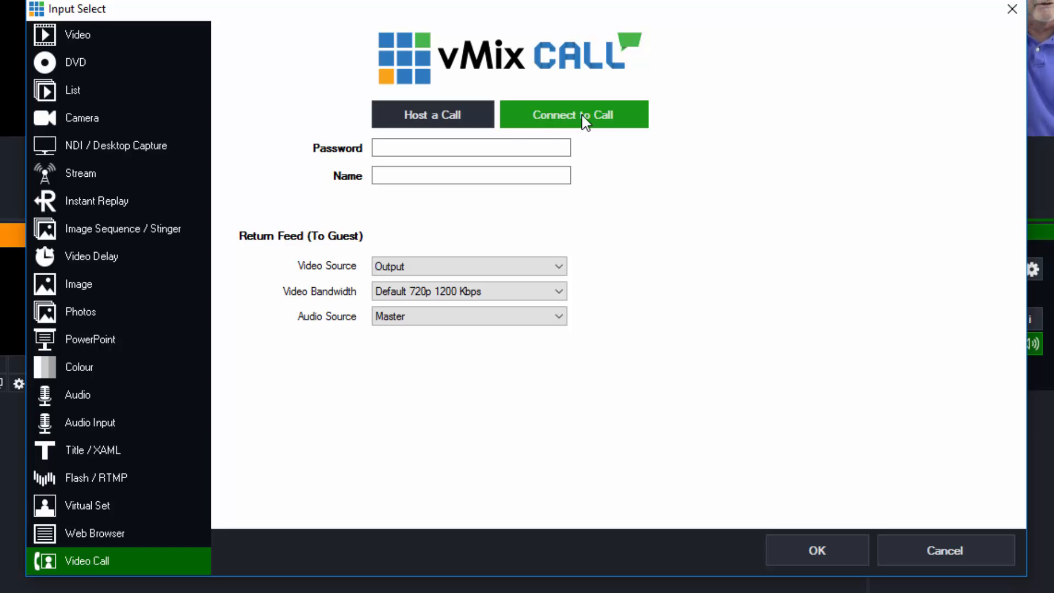
{"action": "left_click", "coordinate": [433, 114]}
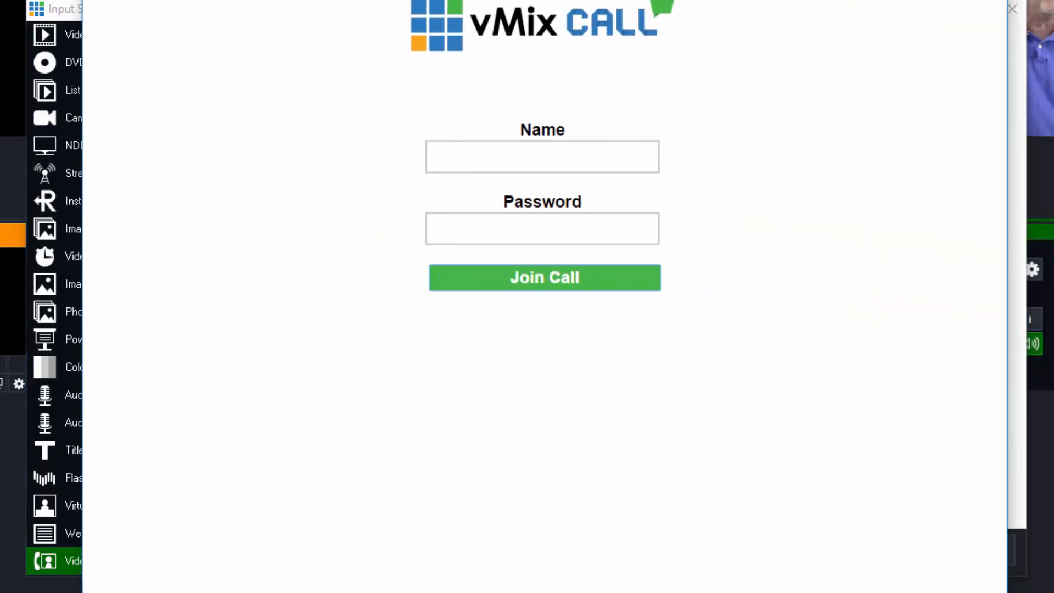
- Check the guest's name and password fields on the vMix Call web page, and copy the hosted call's password
{"action": "left_click", "coordinate": [551, 155]}
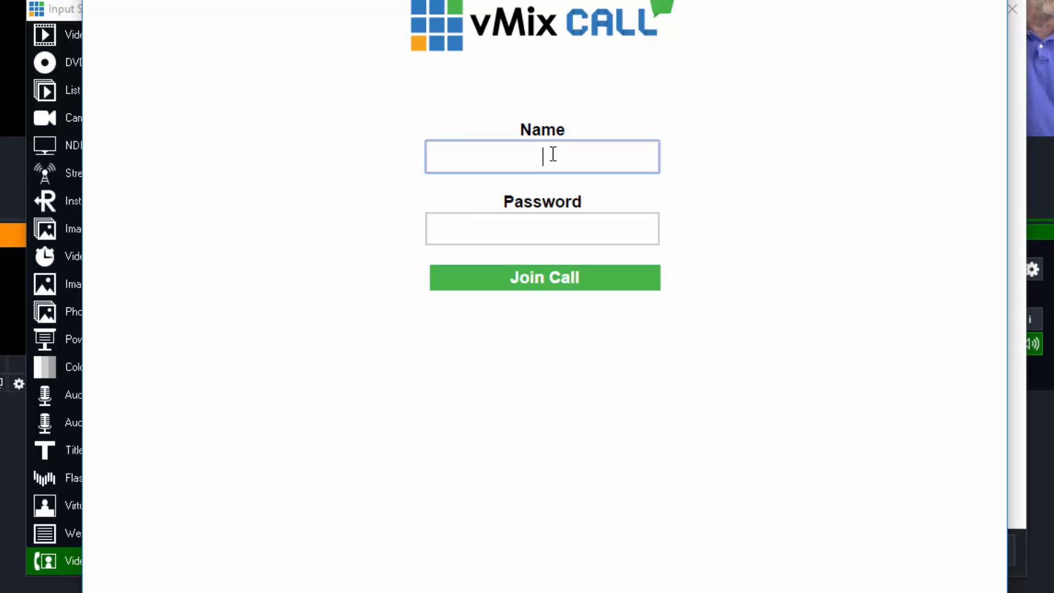
{"action": "left_click", "coordinate": [553, 228]}
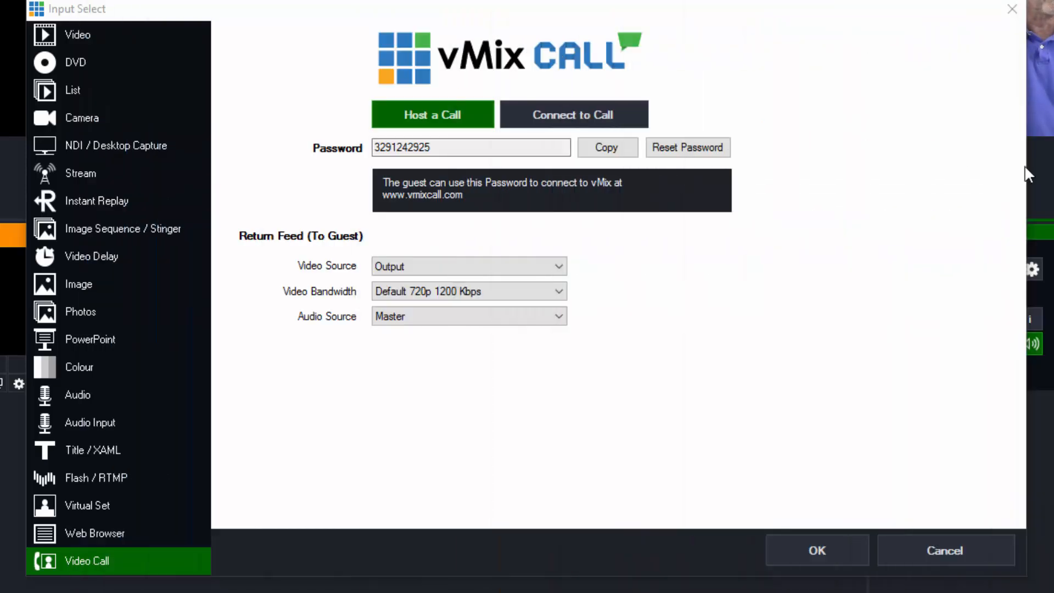
{"action": "left_click", "coordinate": [606, 153]}
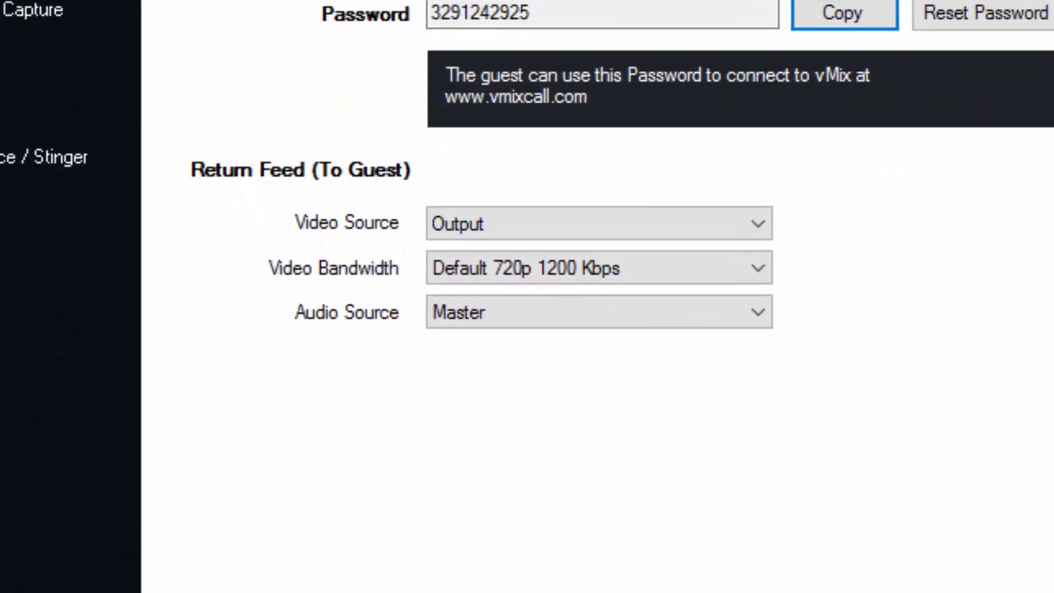
- Review the return feed choices and add the hosted call with Output video, Default 720p 1200 Kbps bandwidth and Master audio
{"action": "left_click", "coordinate": [759, 225]}
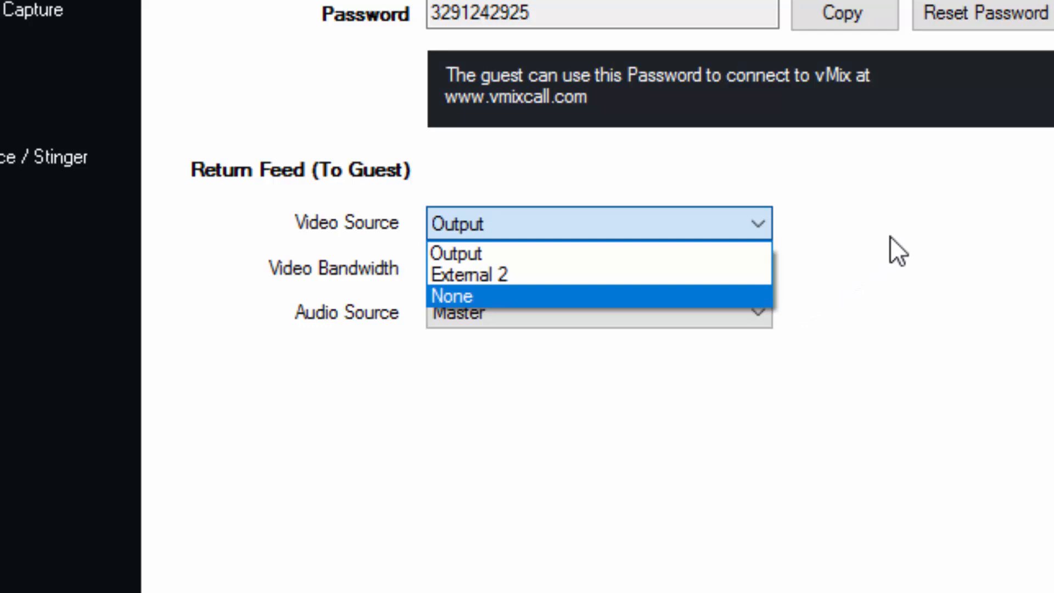
{"action": "left_click", "coordinate": [835, 229]}
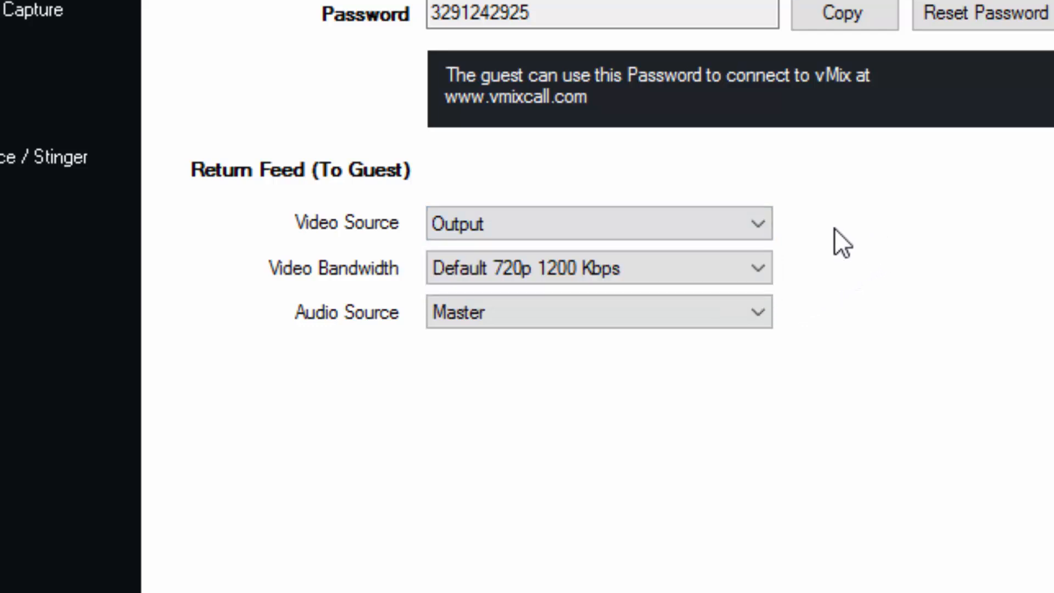
{"action": "left_click", "coordinate": [751, 268]}
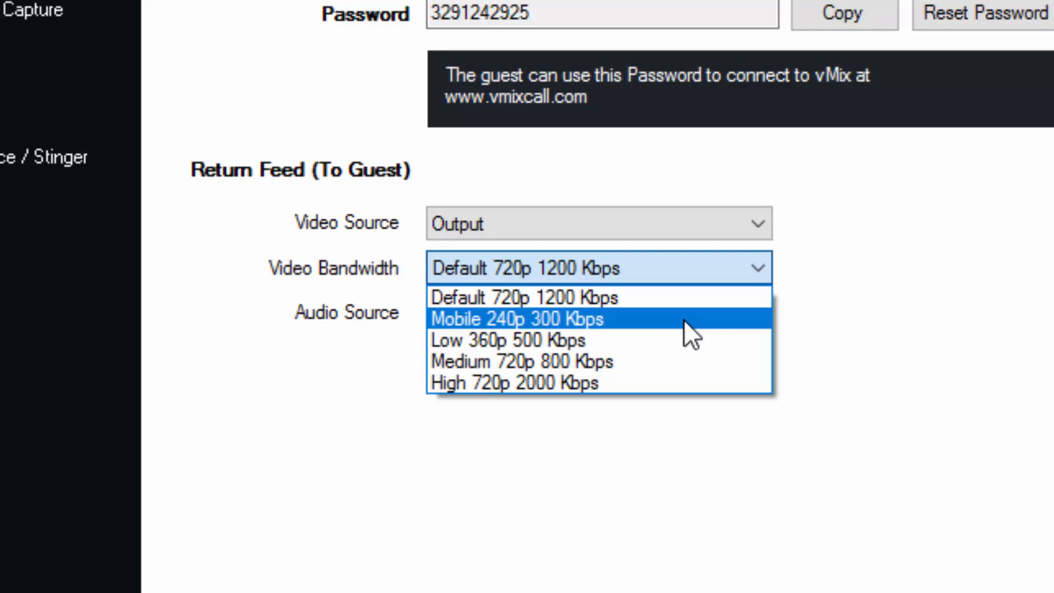
{"action": "left_click", "coordinate": [875, 255]}
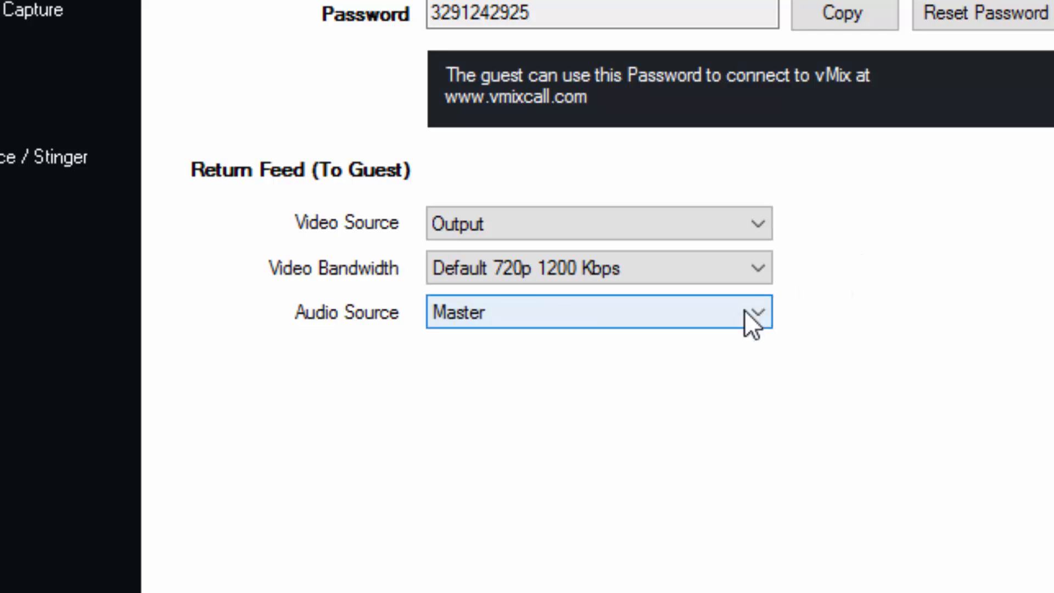
{"action": "left_click", "coordinate": [752, 325]}
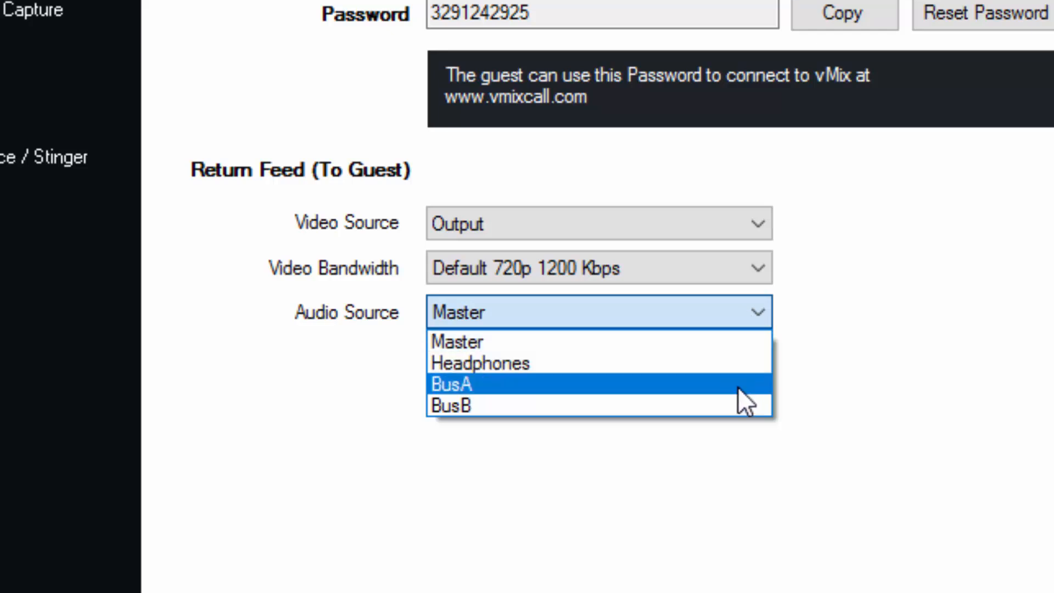
{"action": "left_click", "coordinate": [937, 386]}
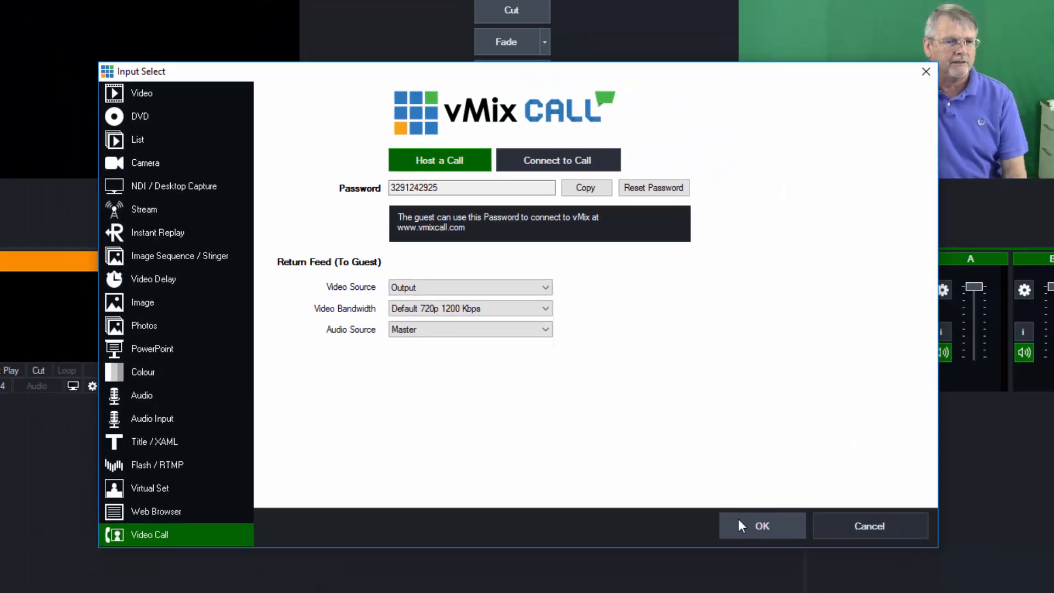
{"action": "left_click", "coordinate": [741, 526]}
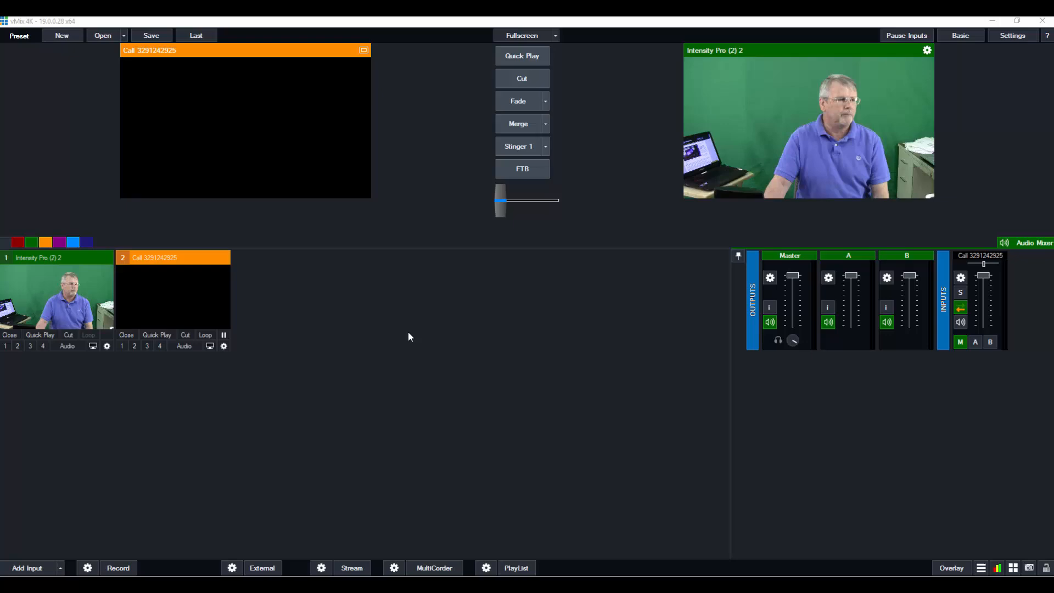
- Rename the video call input as "Caller #1"
{"action": "left_click", "coordinate": [223, 346]}
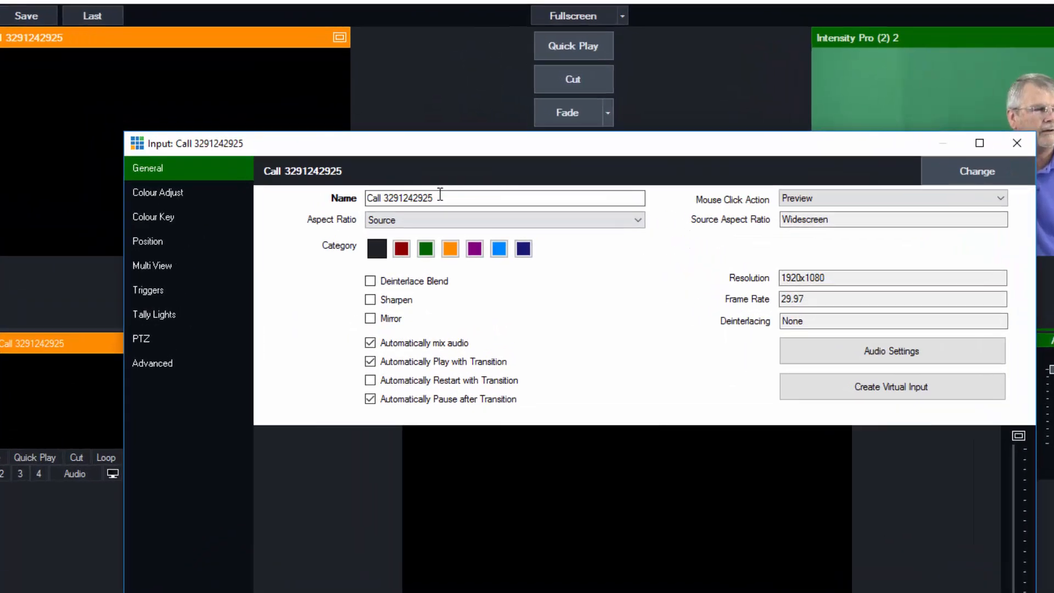
{"action": "left_click_drag", "start_coordinate": [480, 165], "coordinate": [352, 169]}
{"action": "type", "text": "Caller "}
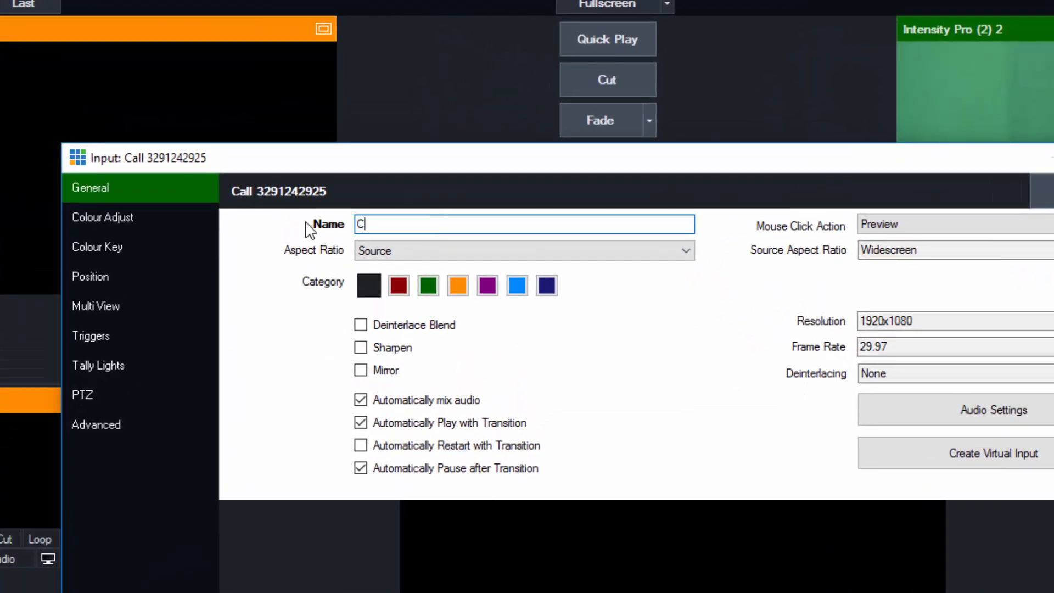
{"action": "type", "text": "#1"}
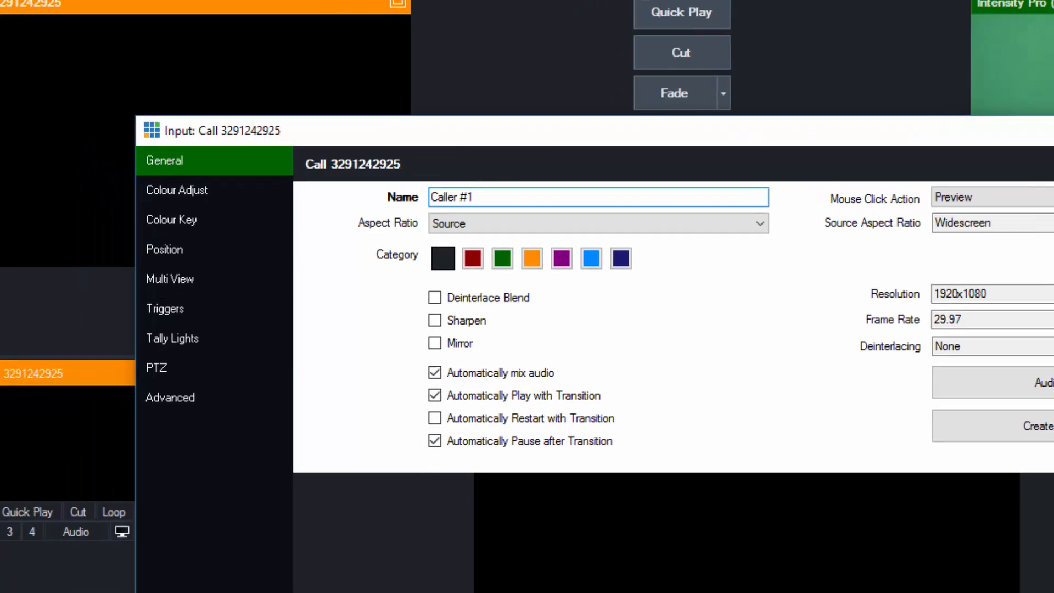
{"action": "left_click", "coordinate": [1053, 157]}
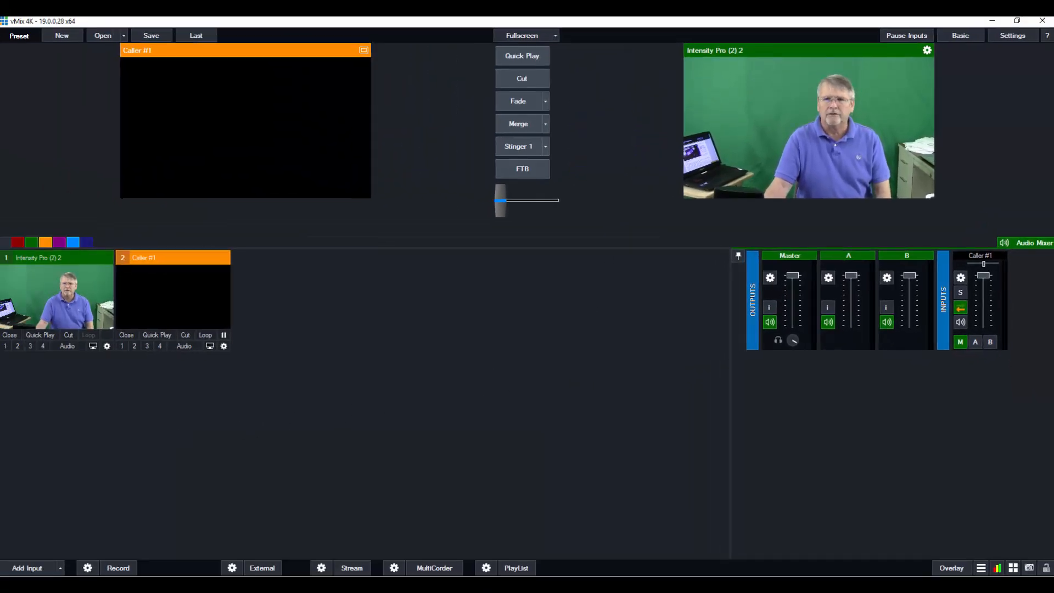
- Switch to the vMix Call web page in the browser and join the call with the guest's name and the call password
{"action": "left_click_drag", "start_coordinate": [1051, 96], "coordinate": [585, 68]}
{"action": "left_click", "coordinate": [605, 206]}
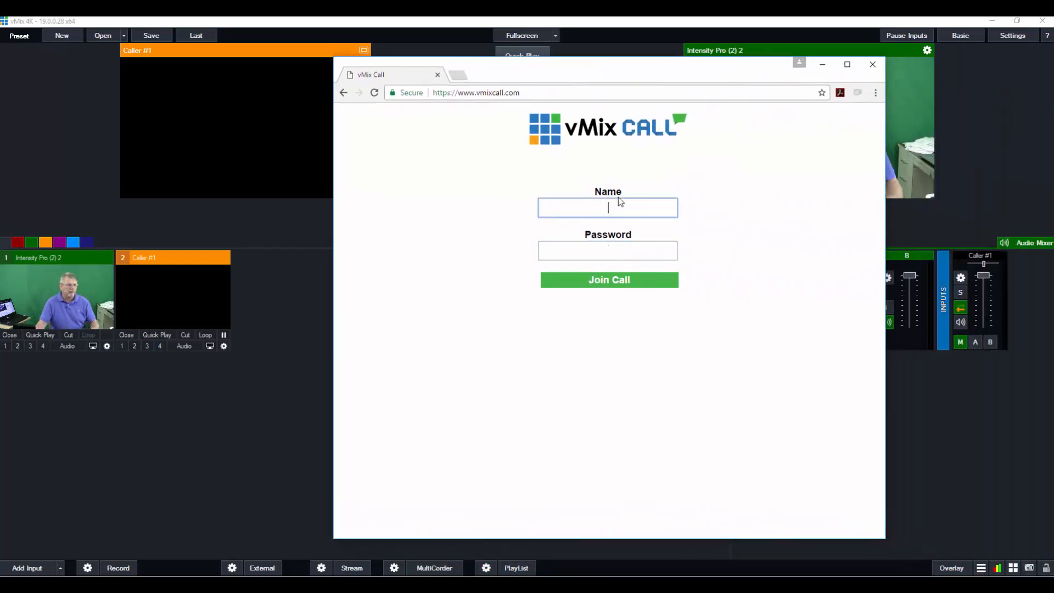
{"action": "type", "text": "Tom"}
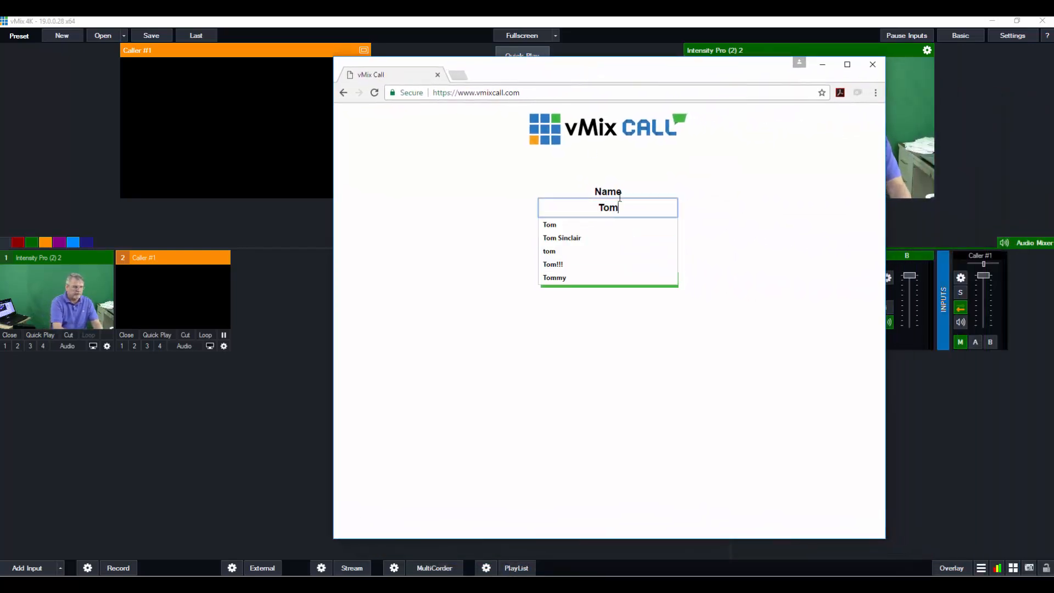
{"action": "key", "text": "Tab"}
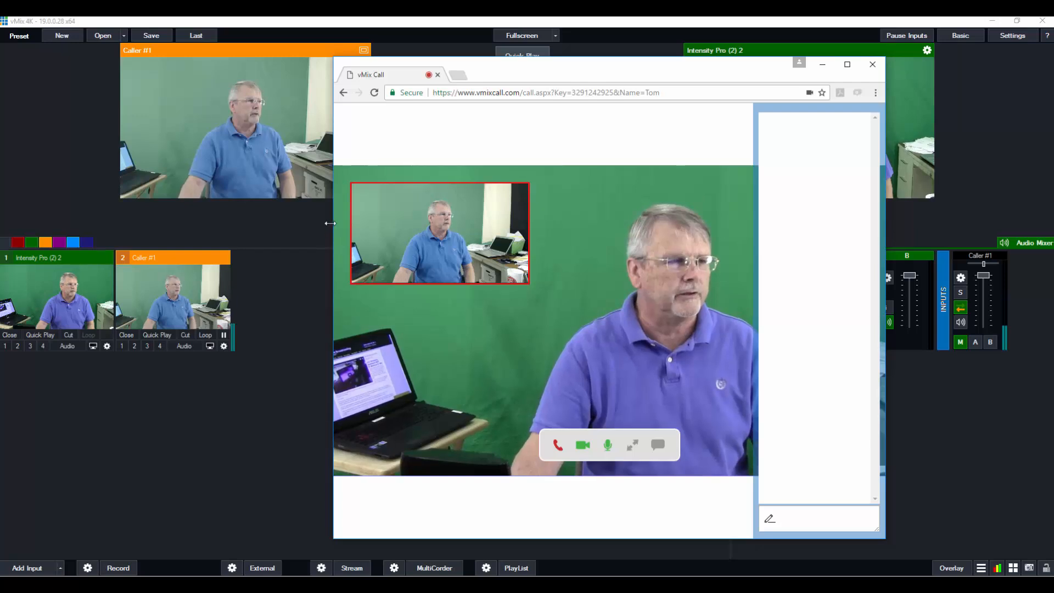
- Enlarge the browser call window toward the screen edges and shrink the guest's self-view picture within it
{"action": "left_click_drag", "start_coordinate": [331, 222], "coordinate": [25, 194]}
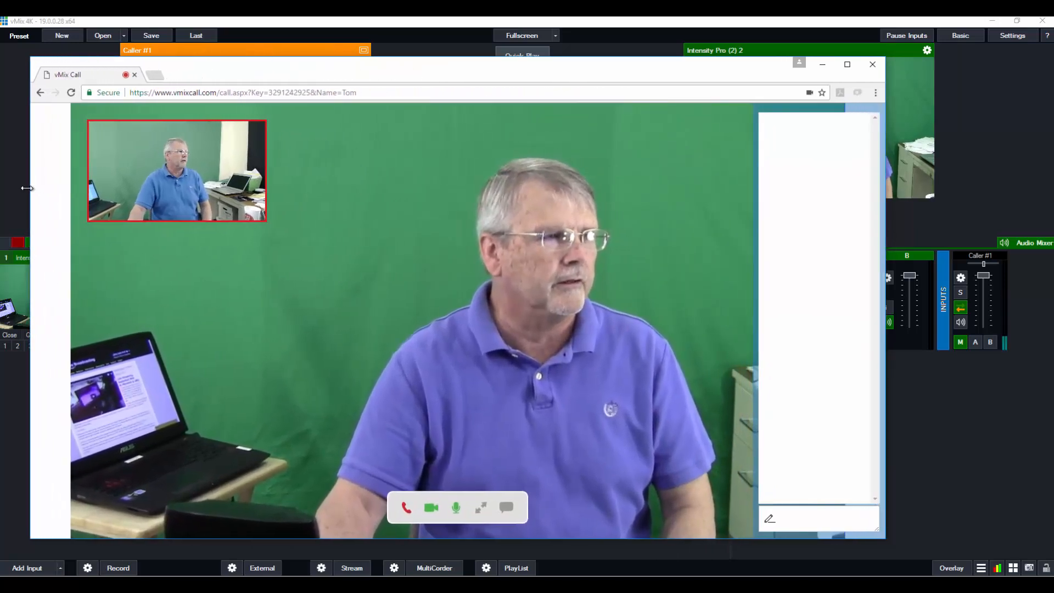
{"action": "left_click_drag", "start_coordinate": [571, 59], "coordinate": [572, 40]}
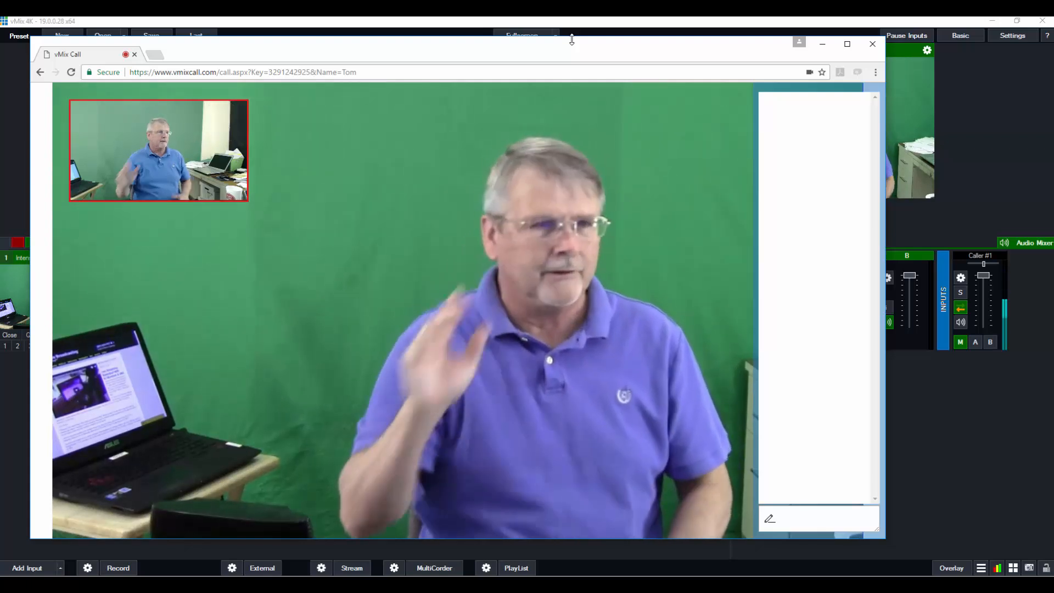
{"action": "mouse_move", "coordinate": [380, 197]}
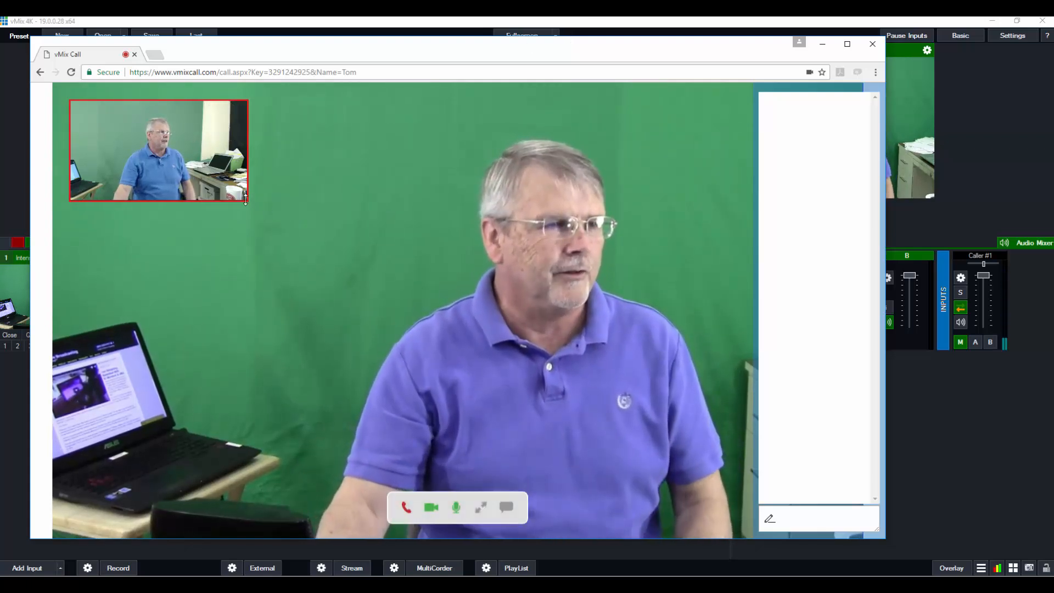
{"action": "mouse_move", "coordinate": [163, 145]}
{"action": "left_mouse_down"}
{"action": "mouse_move", "coordinate": [213, 170]}
{"action": "mouse_move", "coordinate": [145, 135]}
{"action": "mouse_move", "coordinate": [161, 144]}
{"action": "left_mouse_up"}
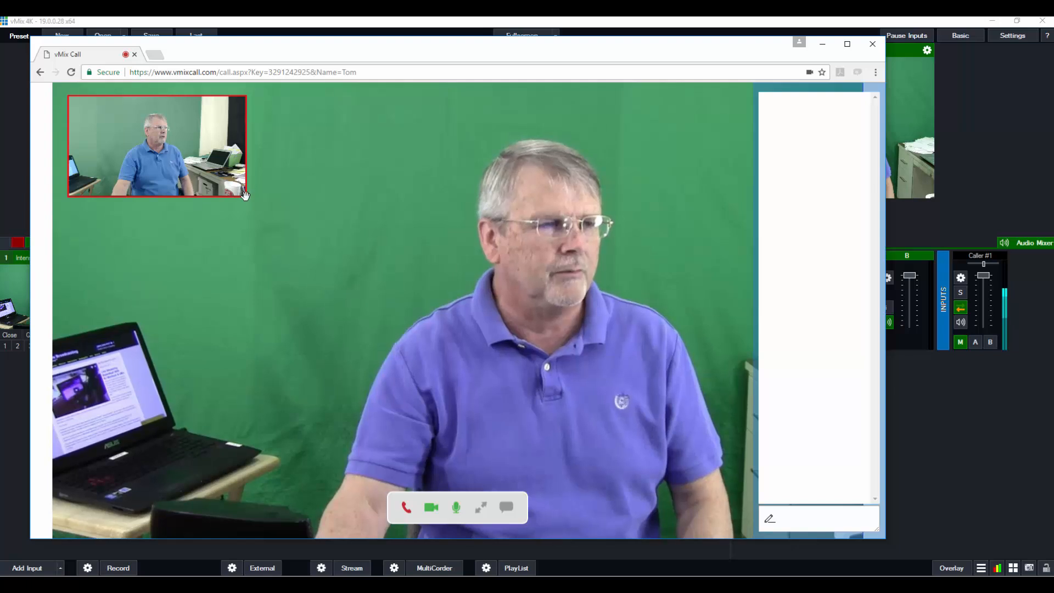
{"action": "left_click_drag", "start_coordinate": [241, 186], "coordinate": [193, 152]}
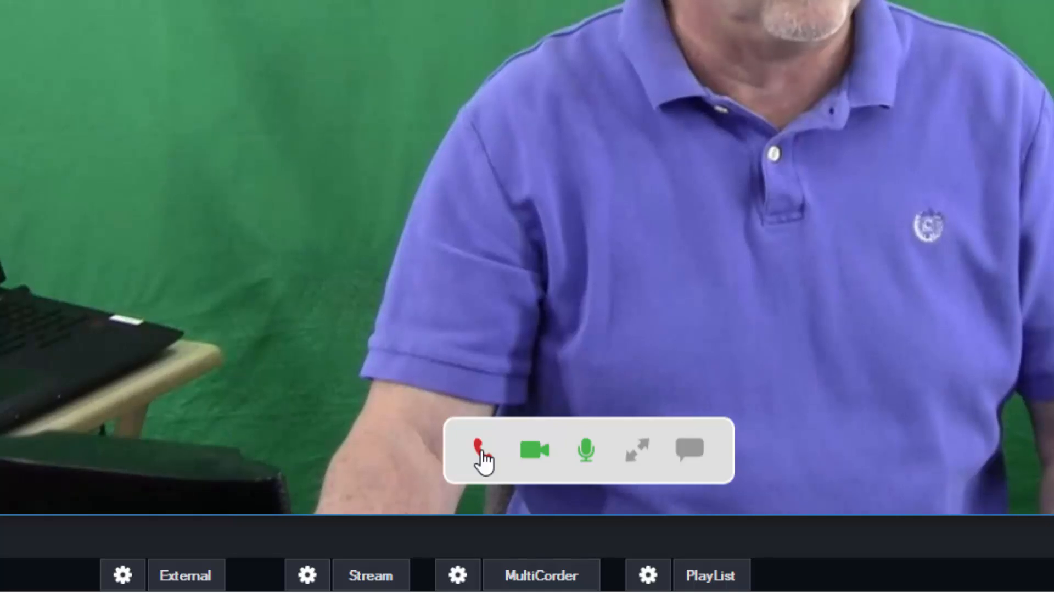
- Toggle the guest's camera off and back on in the call, and try the microphone mute control
{"action": "left_click", "coordinate": [535, 451]}
{"action": "left_click", "coordinate": [533, 453]}
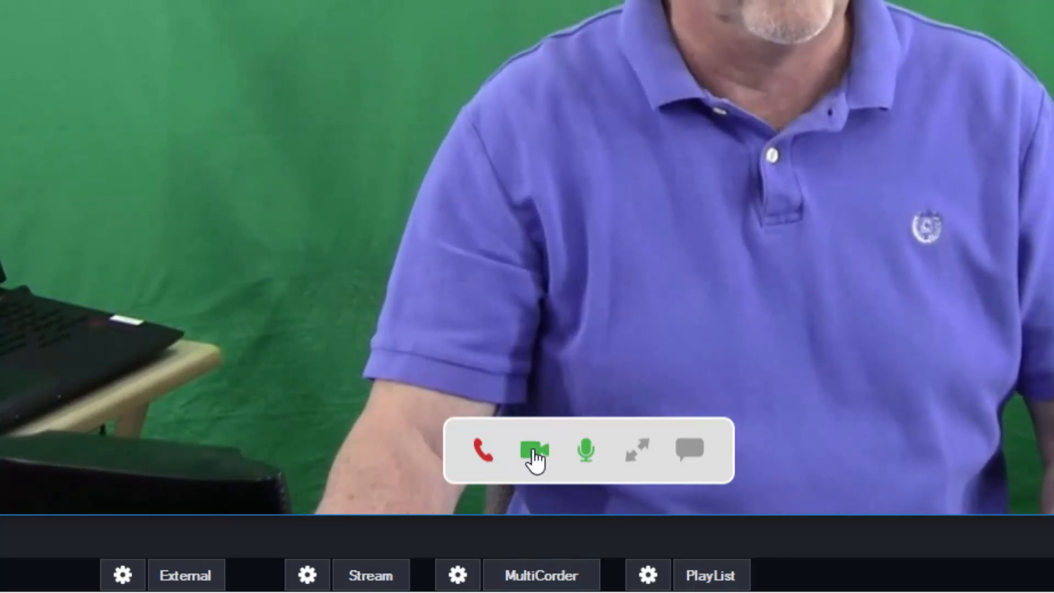
{"action": "left_click", "coordinate": [586, 451]}
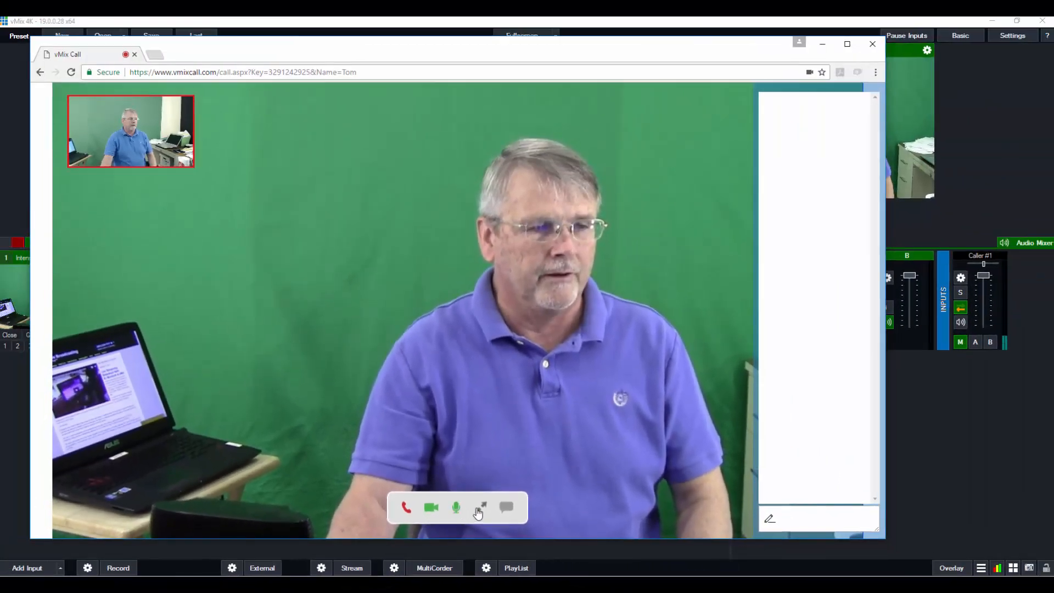
- Show the guest's call in full screen, return it to the window, and hide the chat area
{"action": "left_click", "coordinate": [480, 507]}
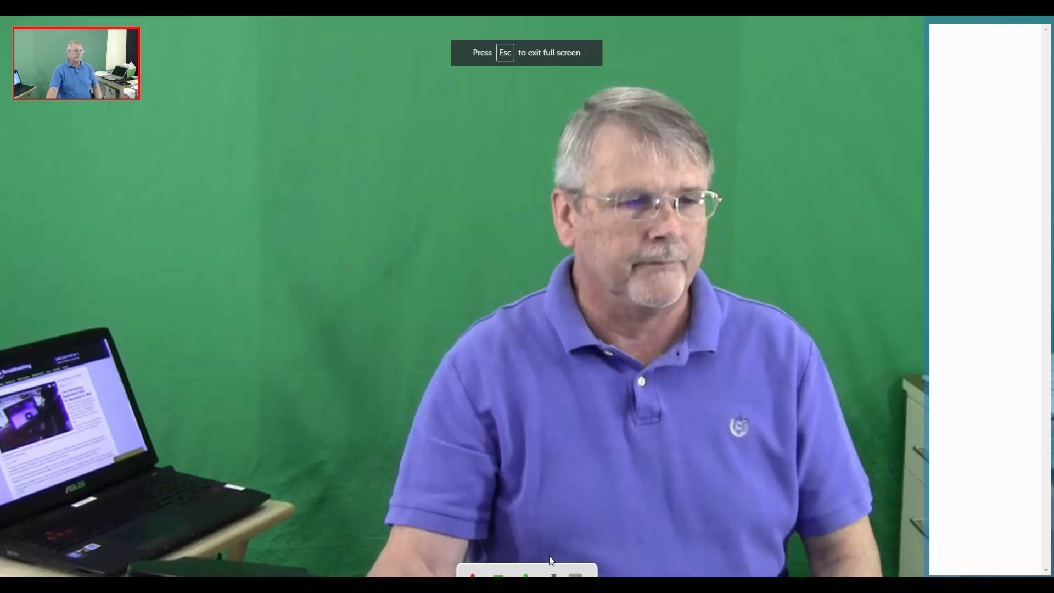
{"action": "left_click", "coordinate": [552, 576]}
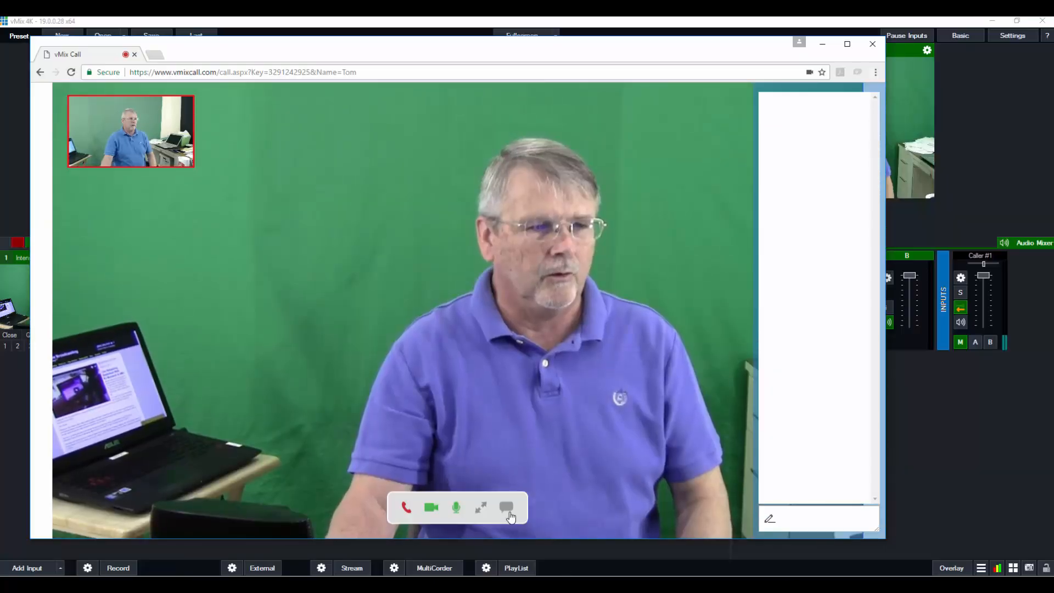
{"action": "left_click", "coordinate": [506, 512]}
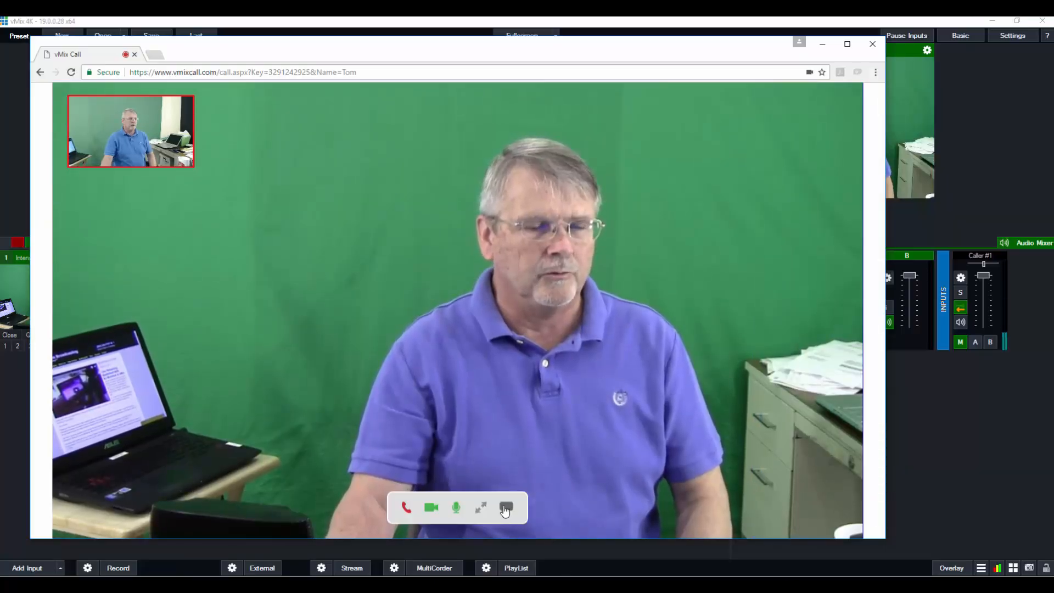
- Open the guest's chat area, send the message "Hey Host" to the host, and hide the chat again
{"action": "left_click", "coordinate": [505, 511]}
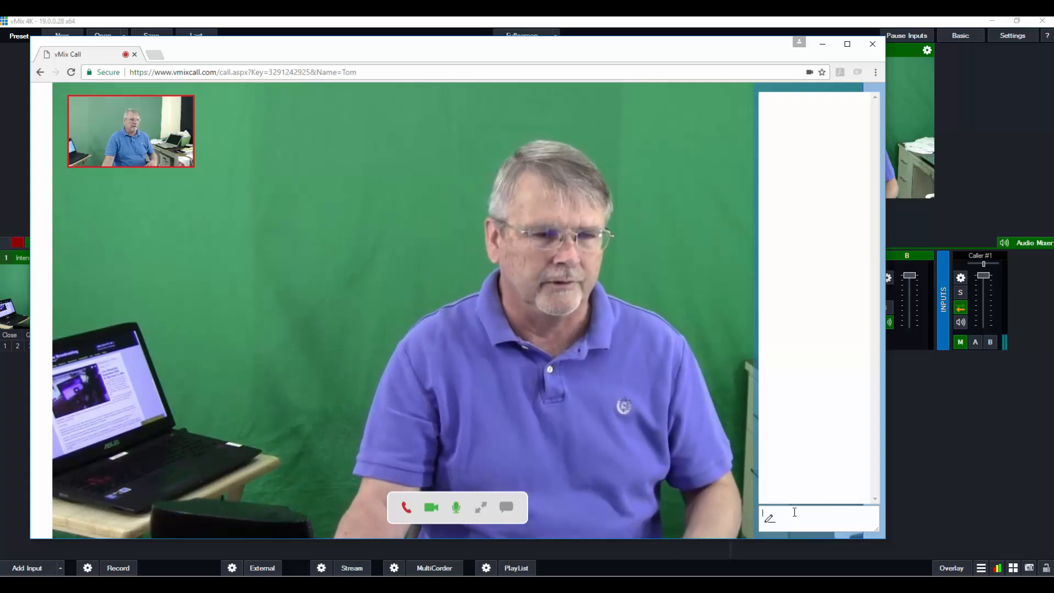
{"action": "type", "text": "H"}
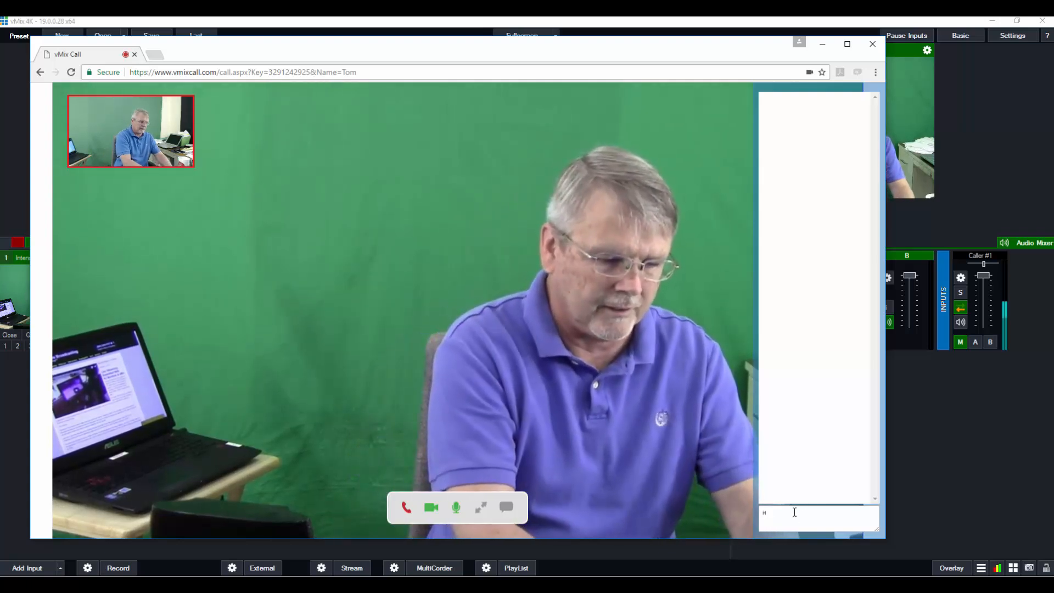
{"action": "type", "text": "ey Host"}
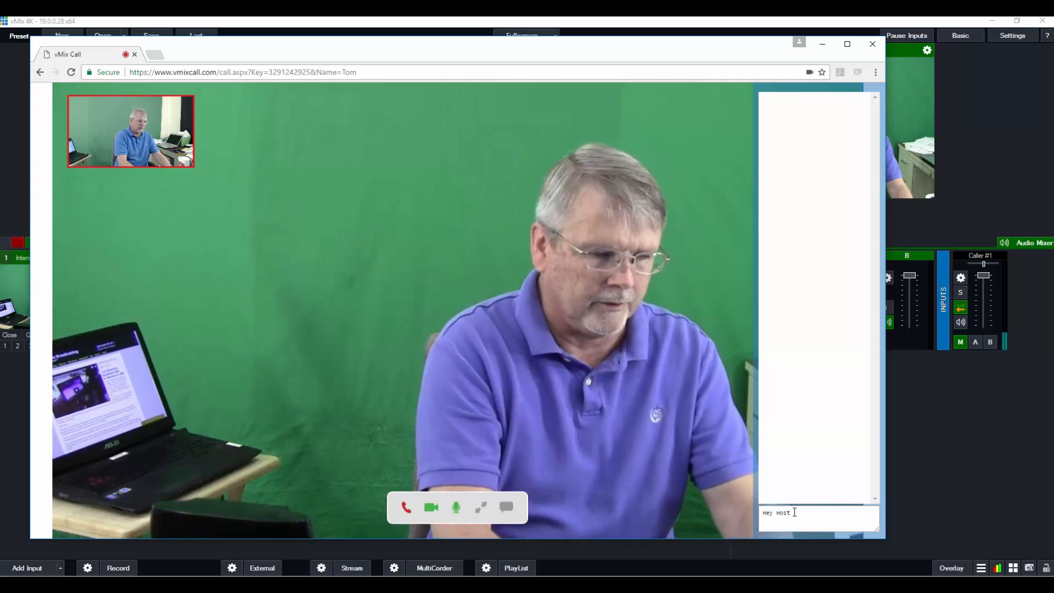
{"action": "key", "text": "Return"}
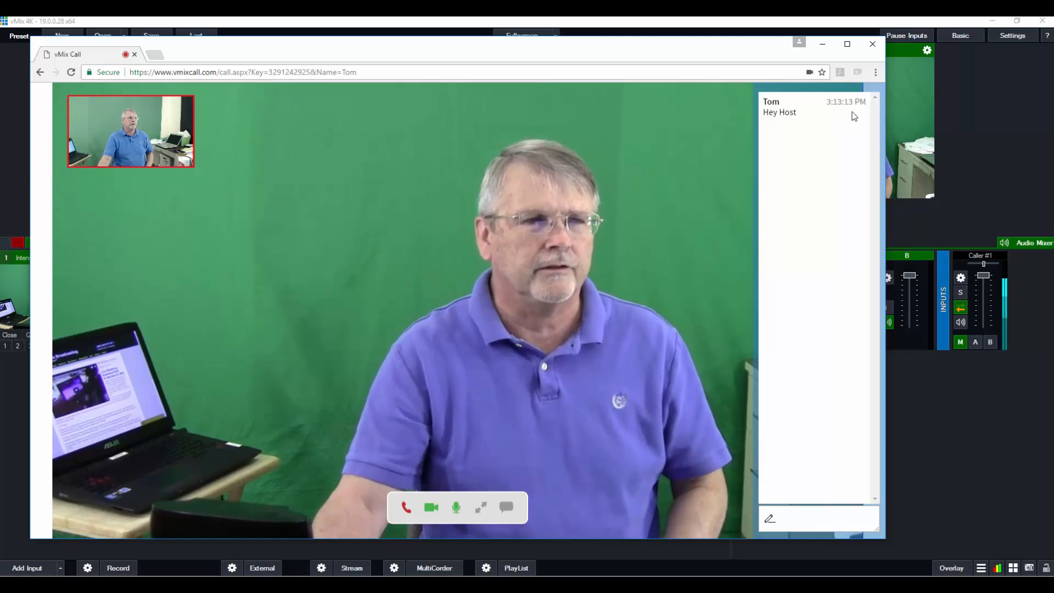
{"action": "left_click", "coordinate": [510, 509]}
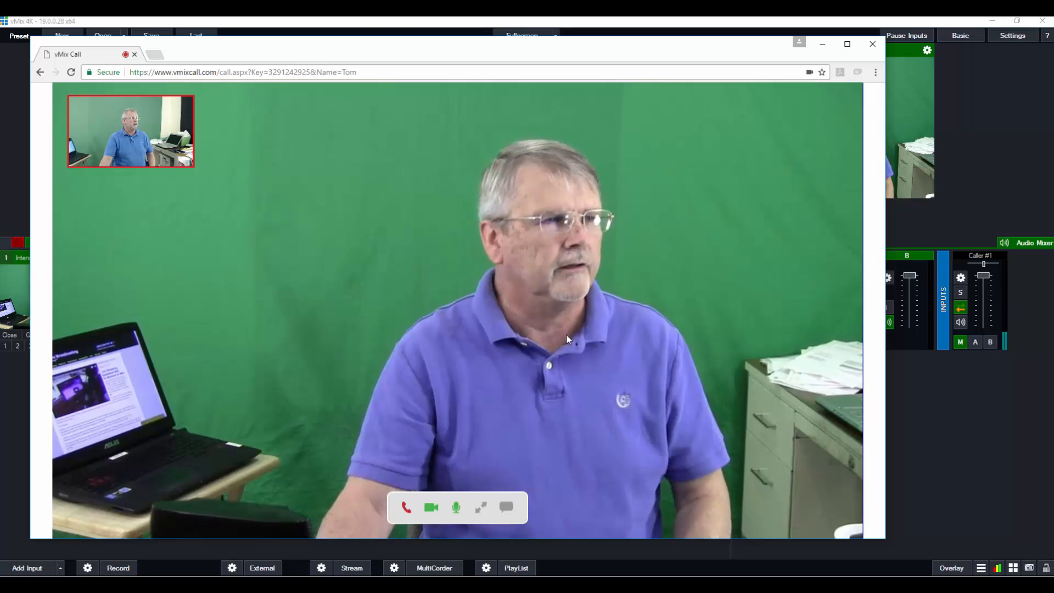
- Look through the microphone and camera choices in the browser's media access settings for the call page, keeping the current devices
{"action": "left_click_drag", "start_coordinate": [287, 47], "coordinate": [376, 58]}
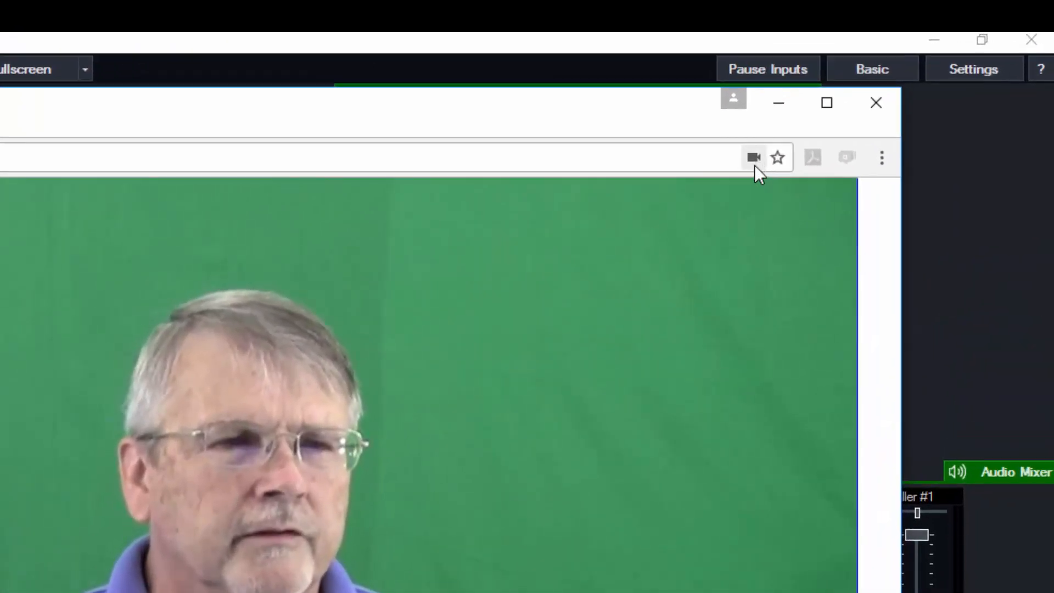
{"action": "mouse_move", "coordinate": [753, 160]}
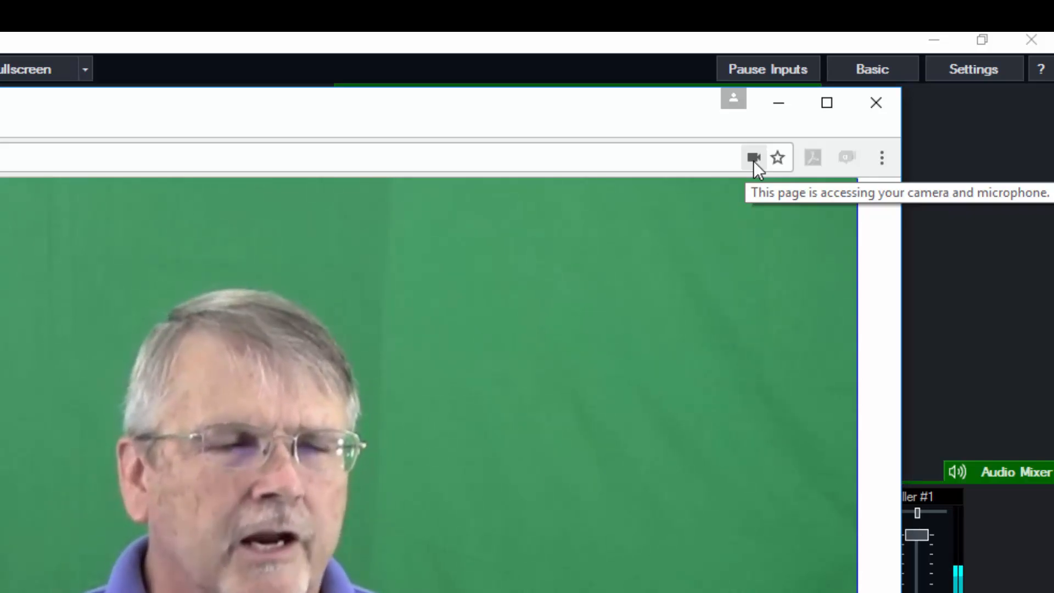
{"action": "left_click", "coordinate": [753, 157]}
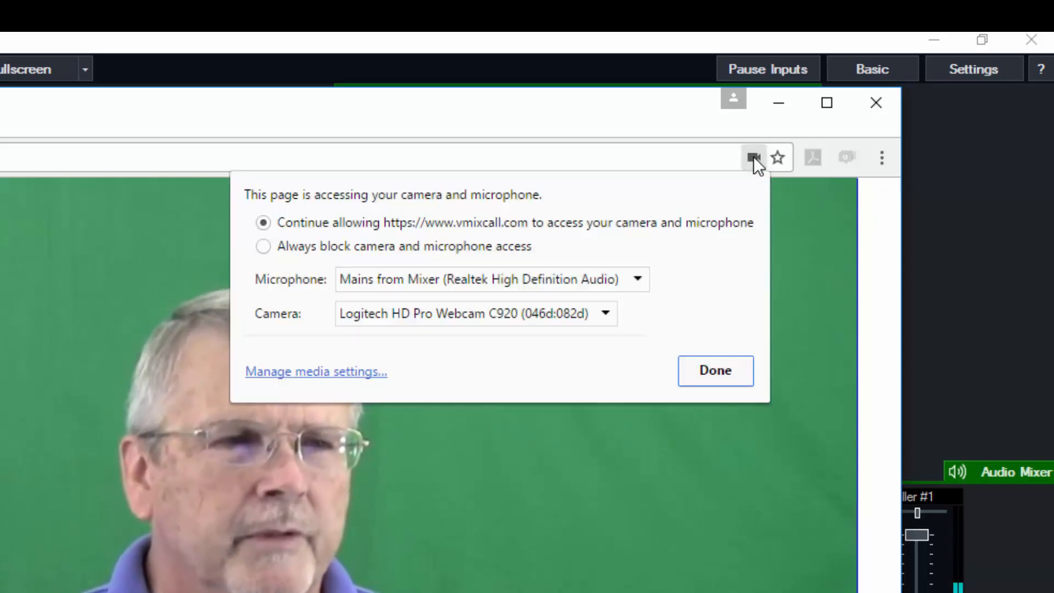
{"action": "left_click", "coordinate": [636, 281]}
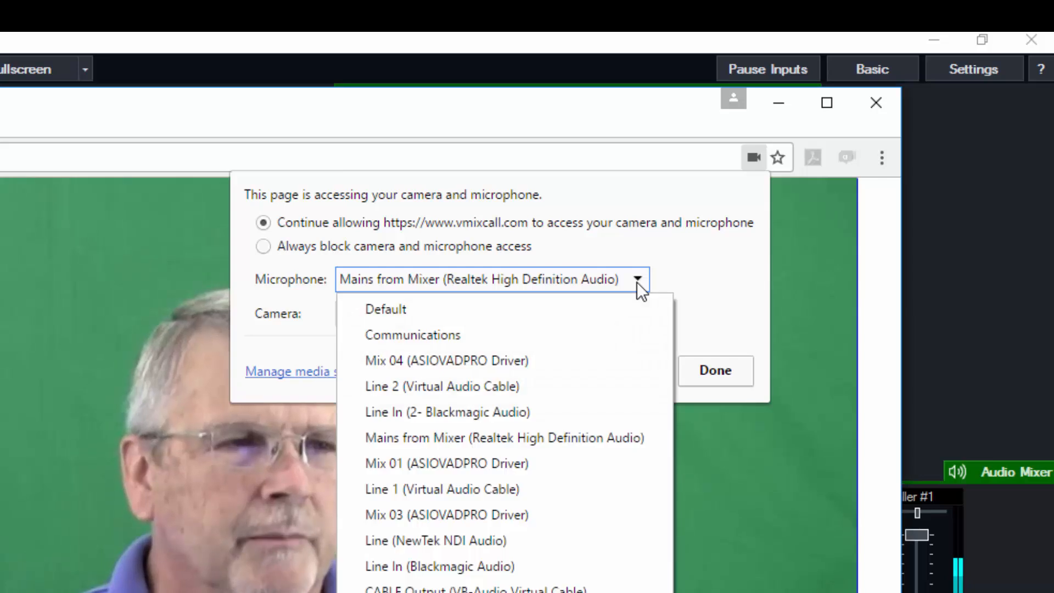
{"action": "left_click", "coordinate": [636, 282]}
{"action": "left_click", "coordinate": [605, 315]}
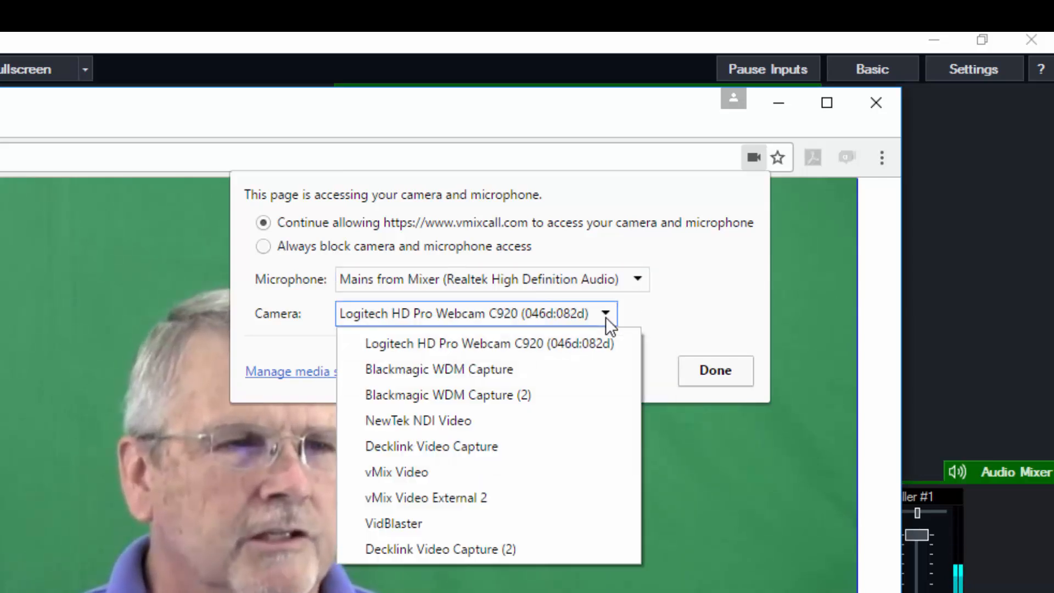
{"action": "left_click", "coordinate": [605, 316]}
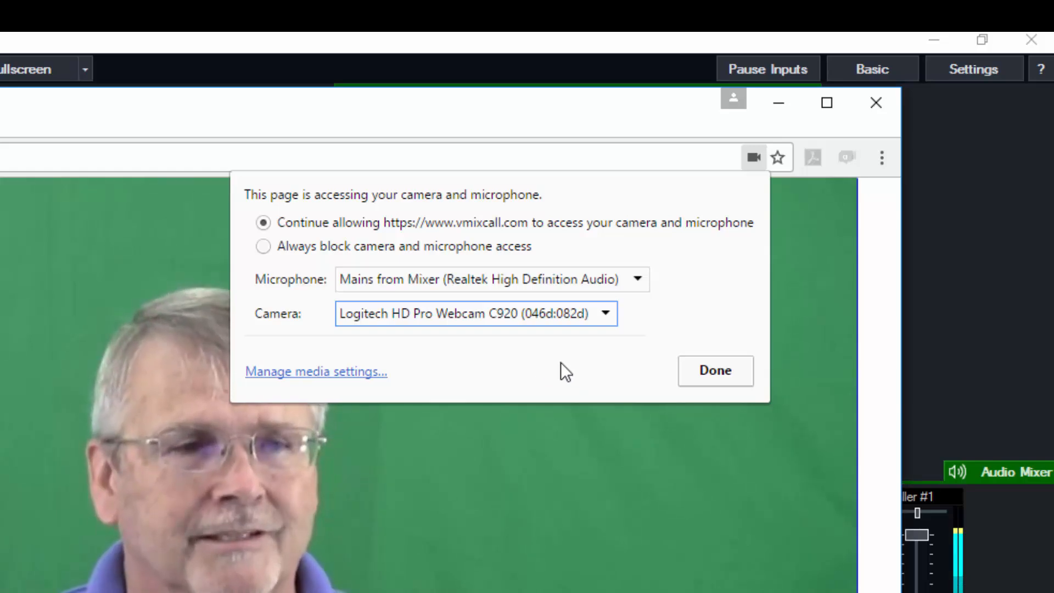
{"action": "left_click", "coordinate": [711, 368]}
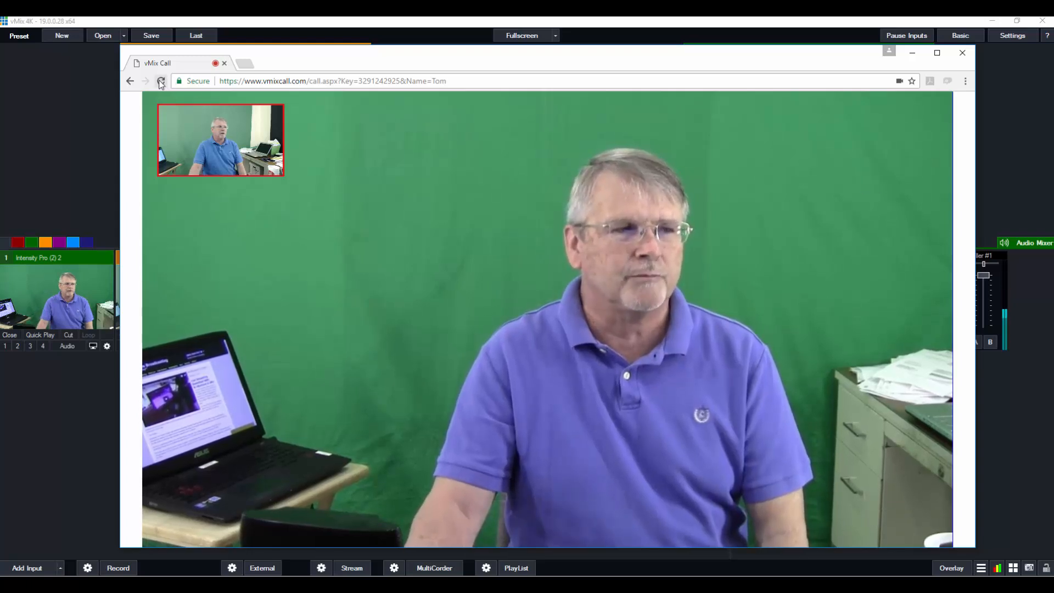
- Set the Caller #1 input's return video bandwidth to Low 360p 500 Kbps and check the returned picture in the browser call window
{"action": "mouse_move", "coordinate": [363, 137]}
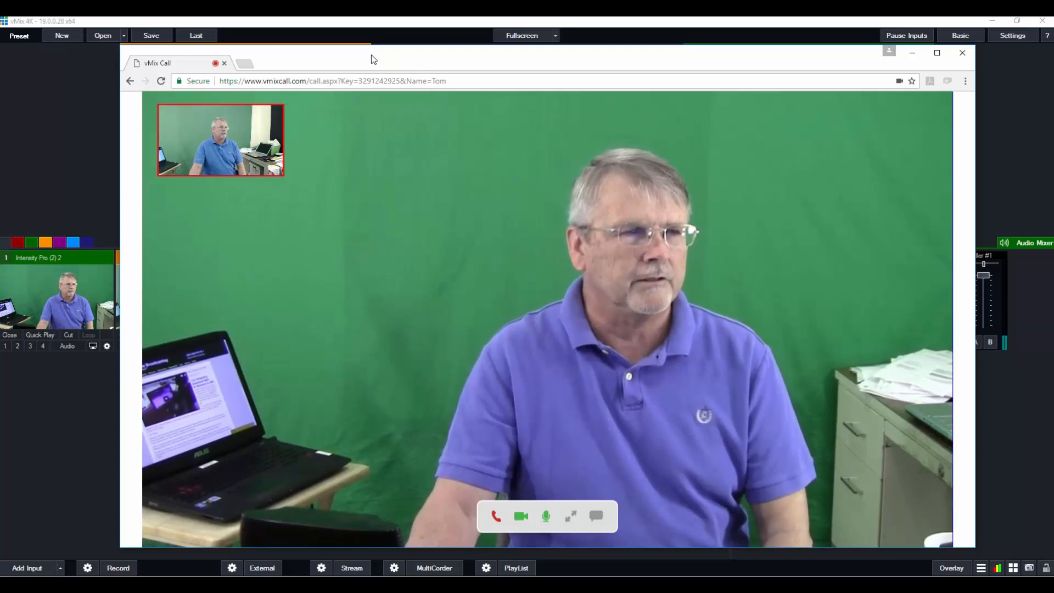
{"action": "left_click_drag", "start_coordinate": [407, 63], "coordinate": [1053, 66]}
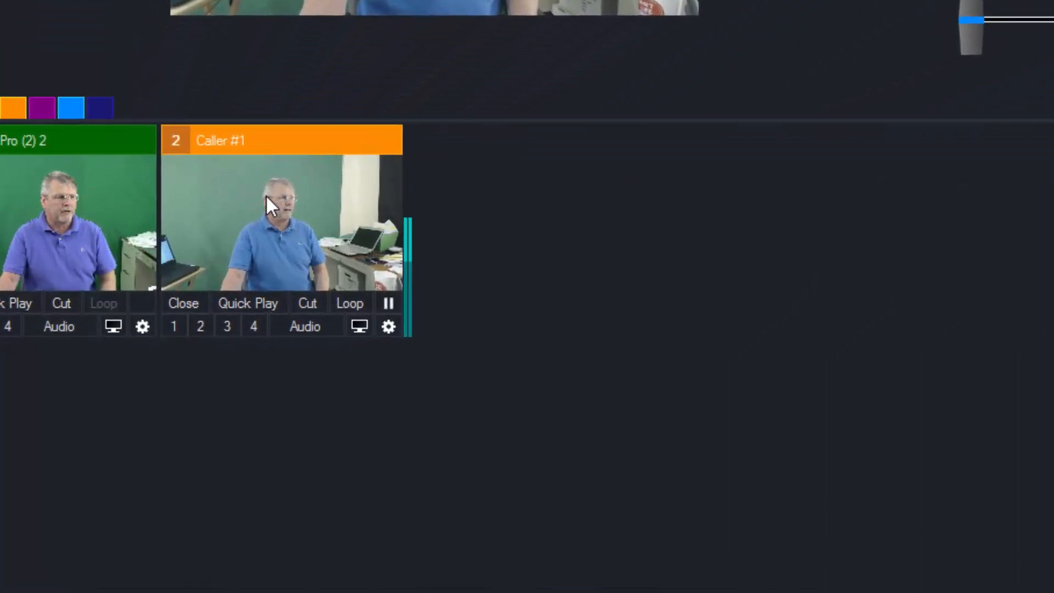
{"action": "right_click", "coordinate": [266, 195]}
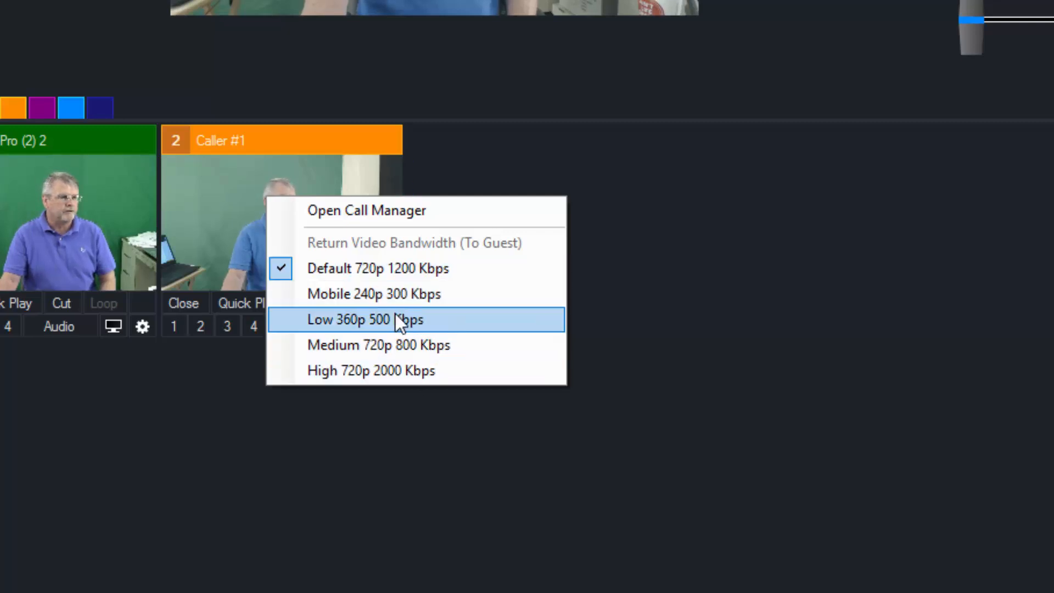
{"action": "left_click", "coordinate": [357, 322]}
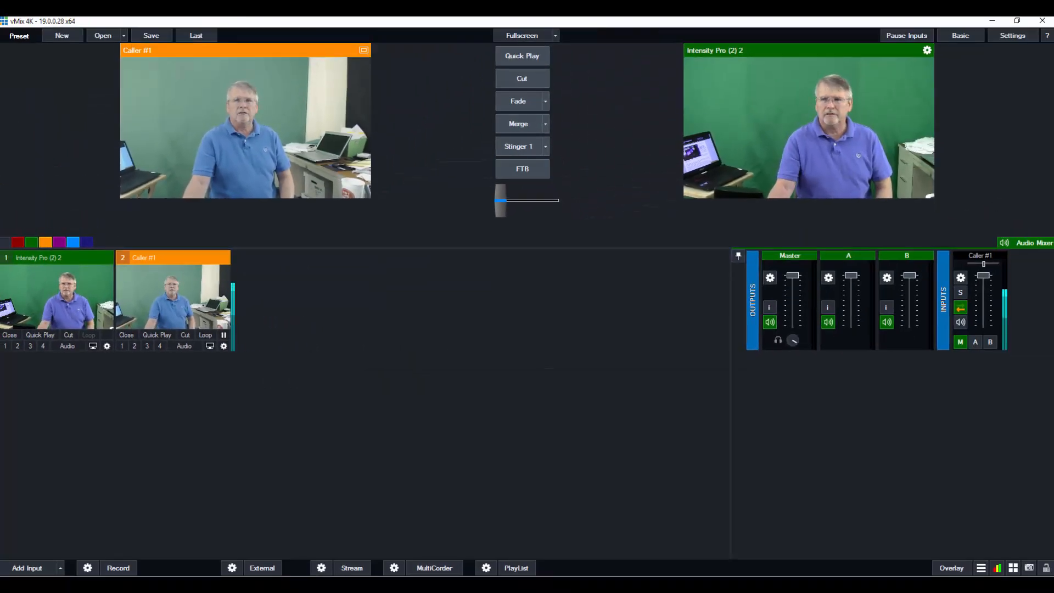
{"action": "left_click_drag", "start_coordinate": [1053, 72], "coordinate": [633, 40]}
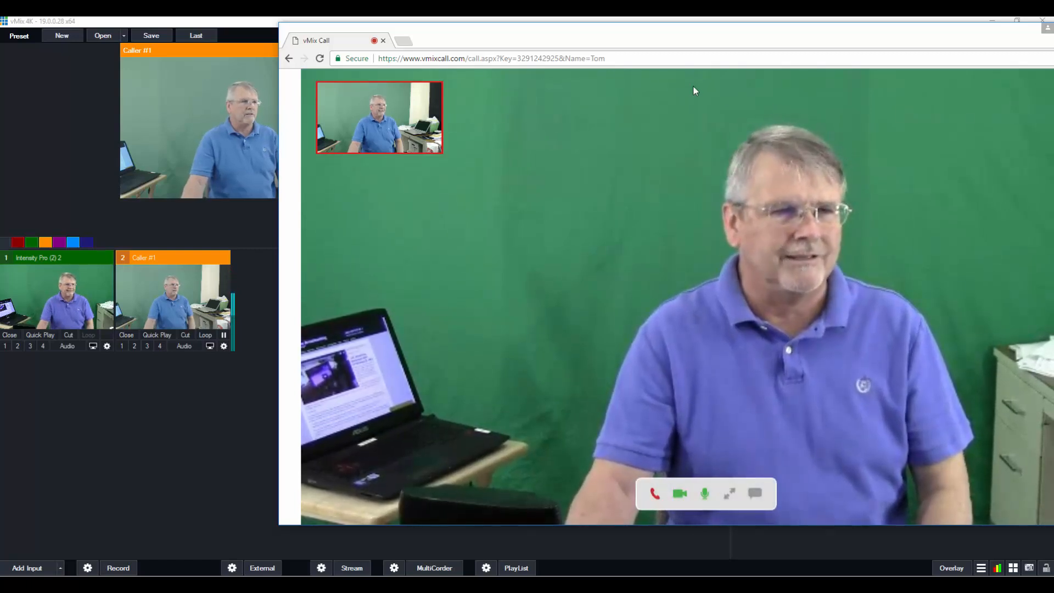
{"action": "left_click_drag", "start_coordinate": [481, 37], "coordinate": [1053, 43]}
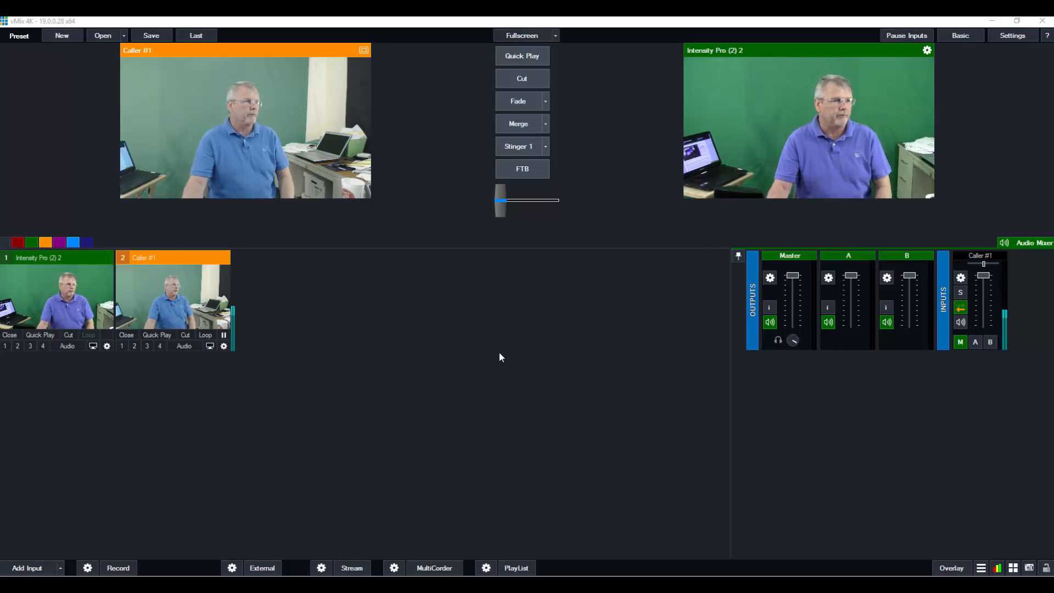
- Open the Call Manager for the Caller #1 input and send the guest a short greeting from the host
{"action": "right_click", "coordinate": [175, 290]}
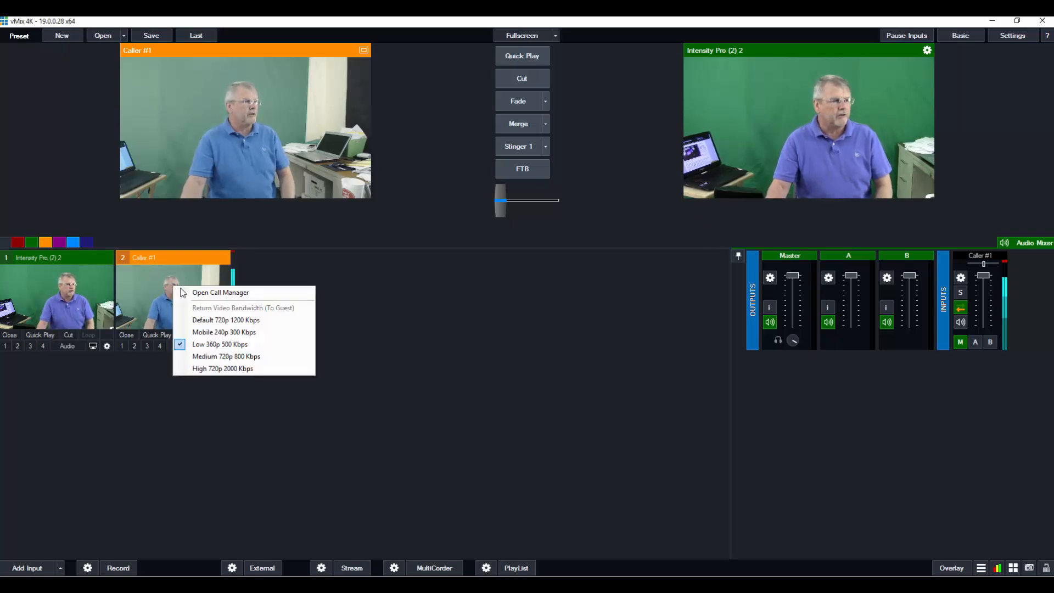
{"action": "left_click", "coordinate": [230, 293]}
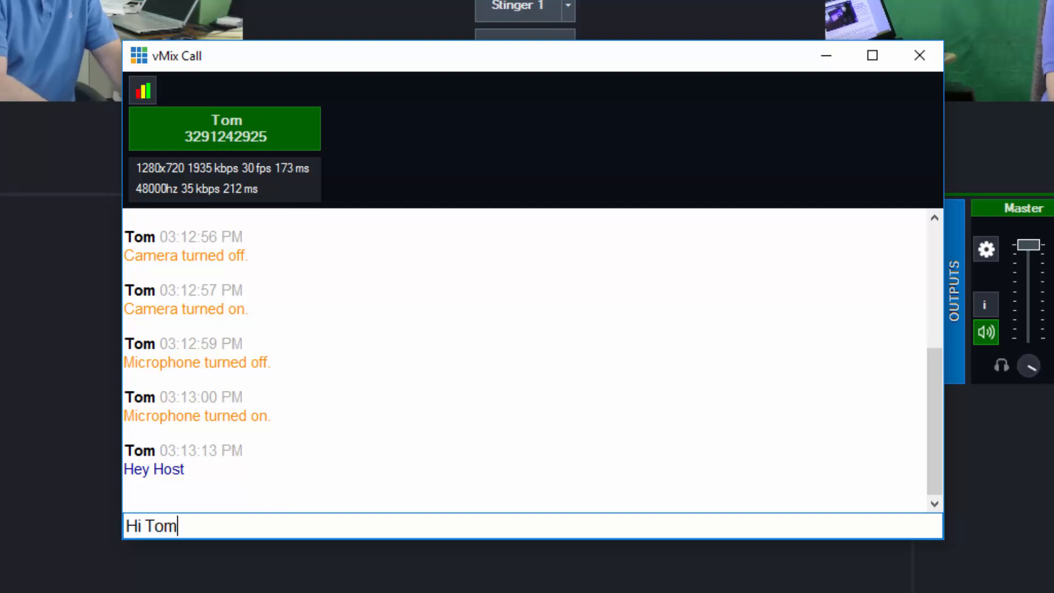
{"action": "key", "text": "Return"}
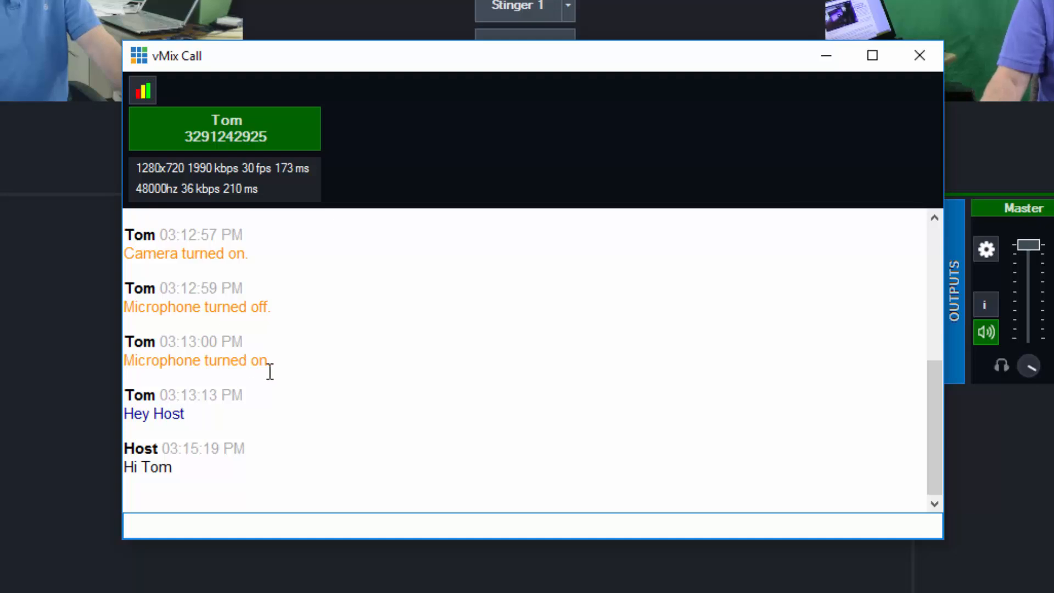
- Review the call's message log from its beginning to the latest entry, view the detailed connection statistics, and return to the log
{"action": "scroll", "coordinate": [359, 344], "scroll_direction": "up", "scroll_amount": 1}
{"action": "scroll", "coordinate": [359, 344], "scroll_direction": "up", "scroll_amount": 2}
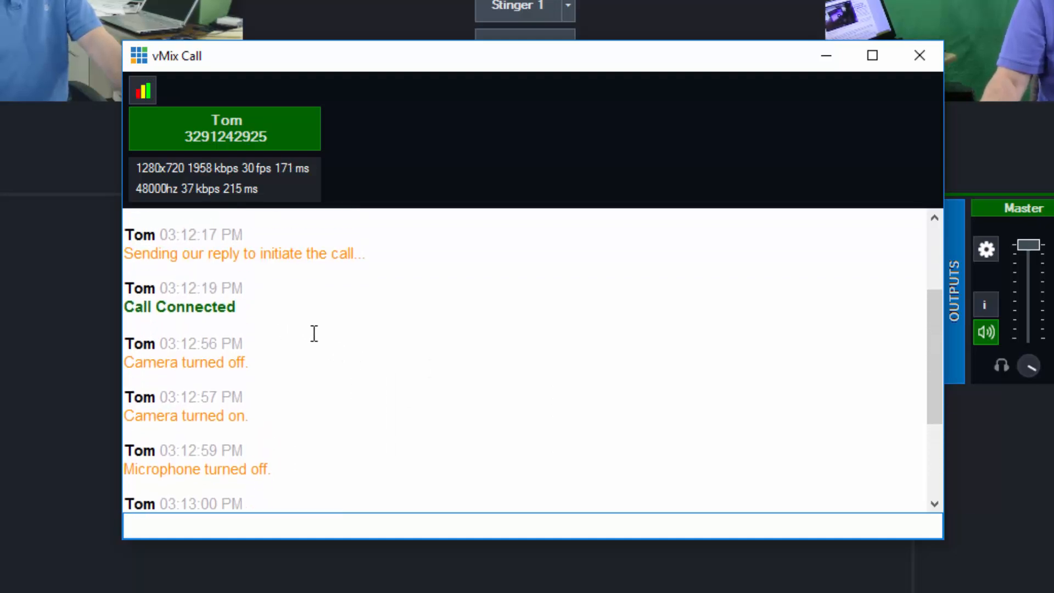
{"action": "scroll", "coordinate": [314, 333], "scroll_direction": "up", "scroll_amount": 2}
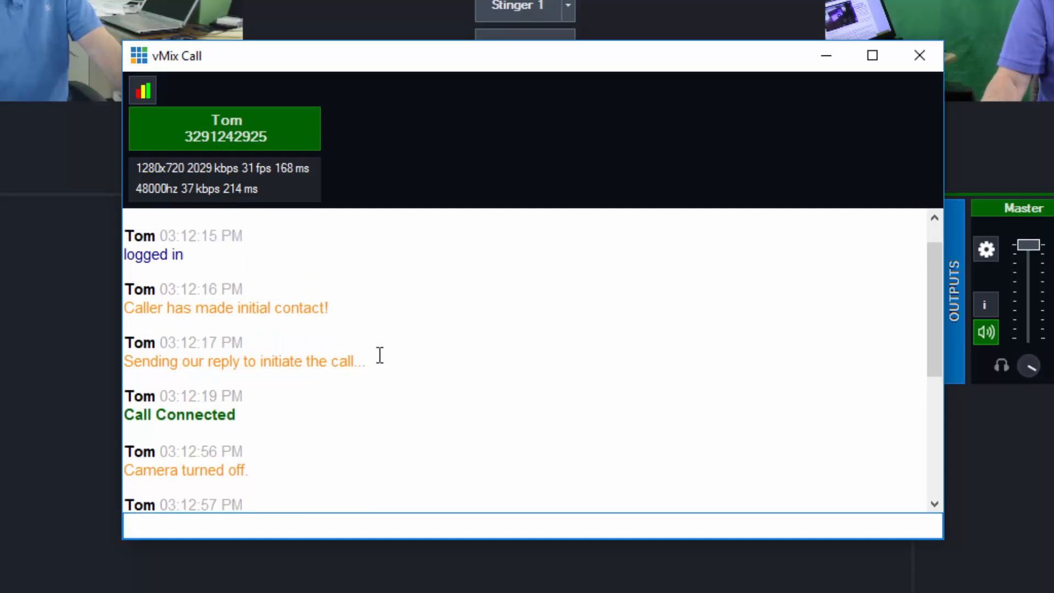
{"action": "scroll", "coordinate": [379, 355], "scroll_direction": "up", "scroll_amount": 1}
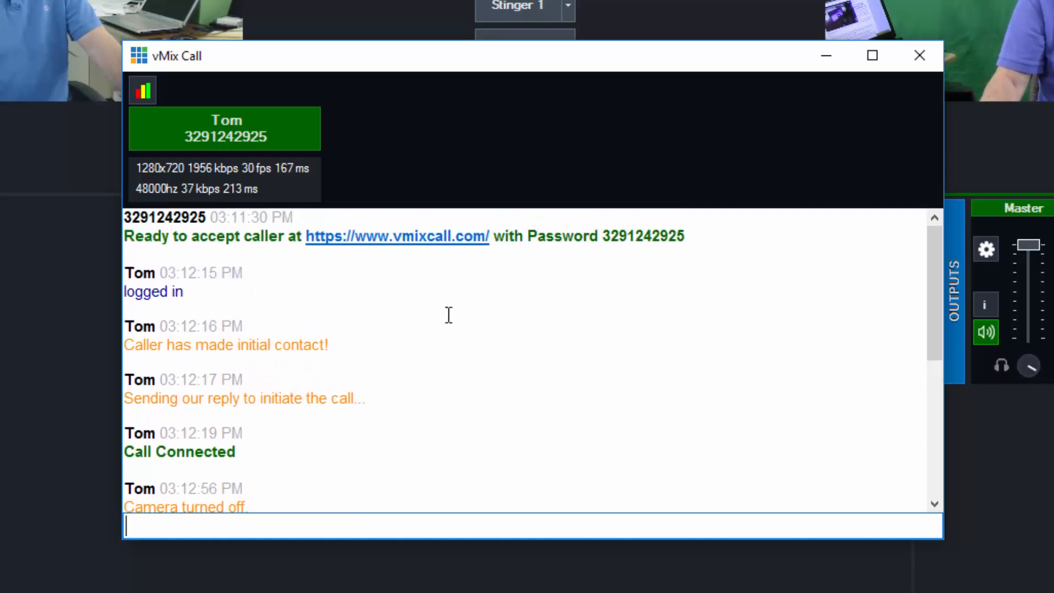
{"action": "scroll", "coordinate": [454, 317], "scroll_direction": "down", "scroll_amount": 6}
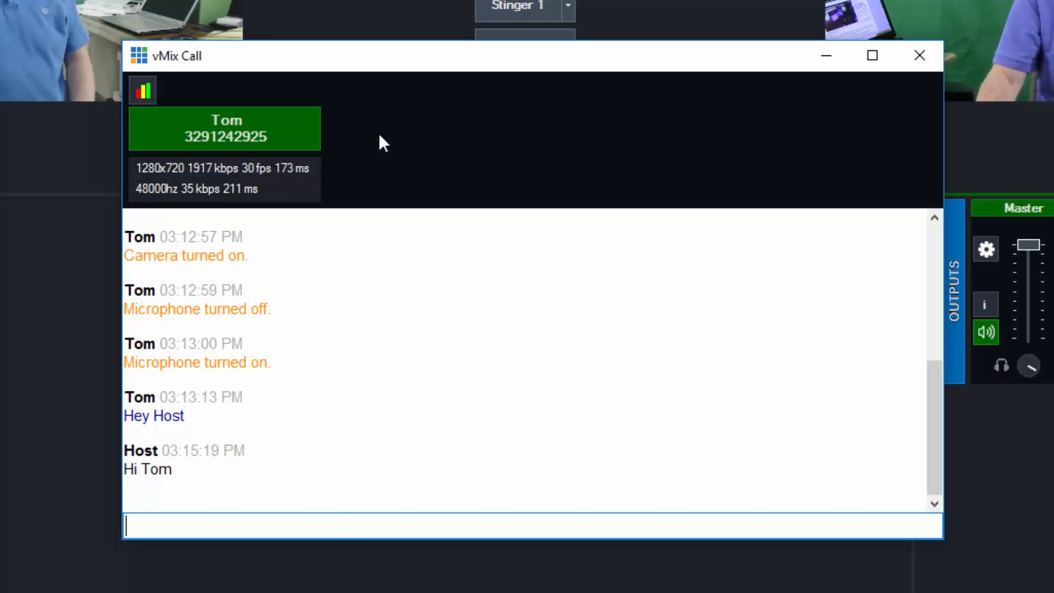
{"action": "left_click", "coordinate": [143, 91]}
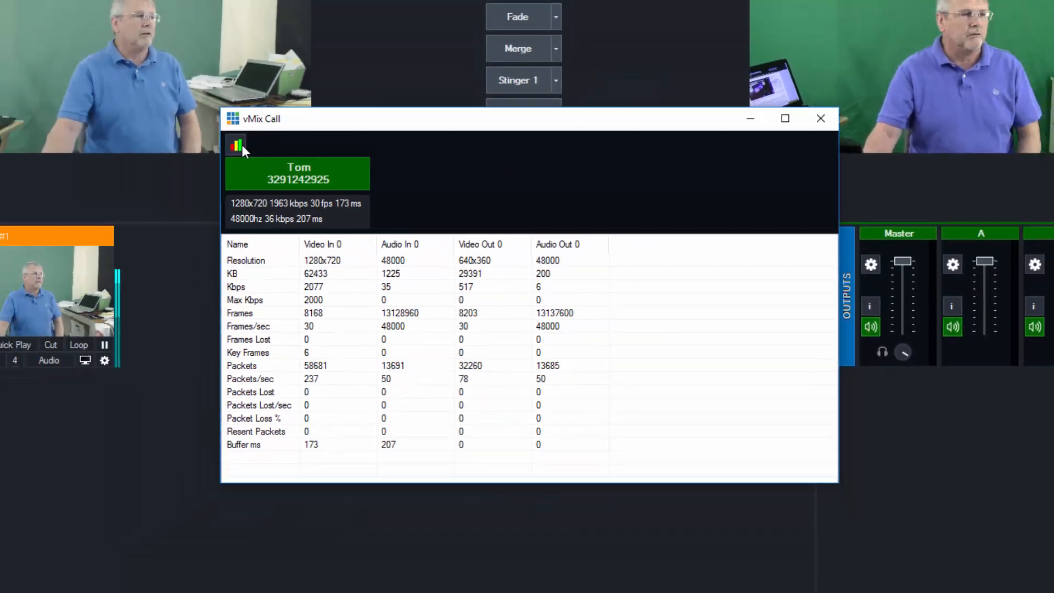
{"action": "left_click", "coordinate": [204, 111]}
{"action": "left_click", "coordinate": [457, 425]}
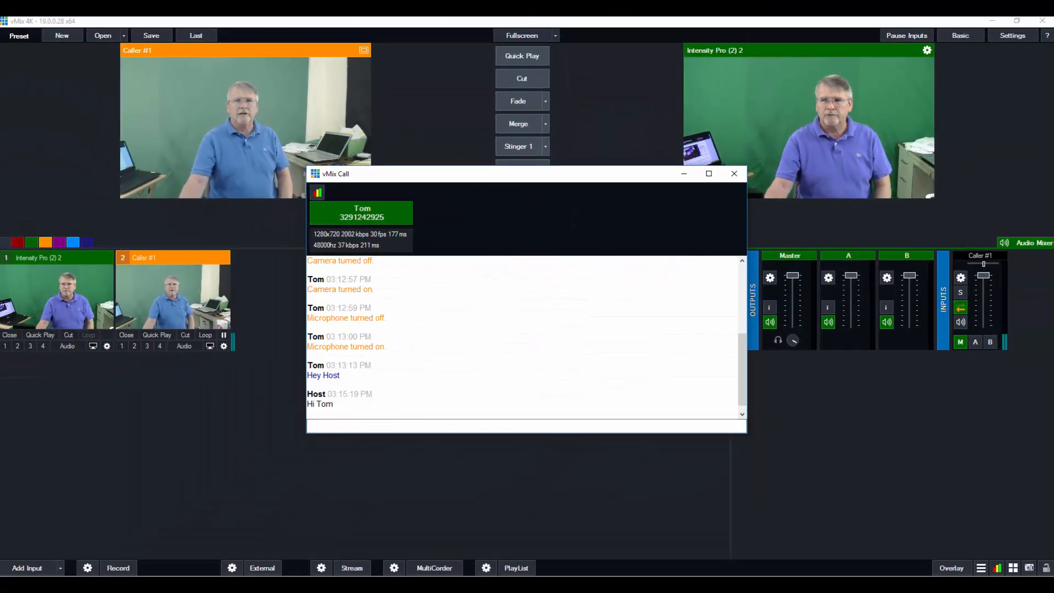
- View the host's reply in the guest's browser chat, move that window out of the way, and close the Call Manager
{"action": "left_click_drag", "start_coordinate": [1053, 77], "coordinate": [438, 60]}
{"action": "left_click", "coordinate": [538, 518]}
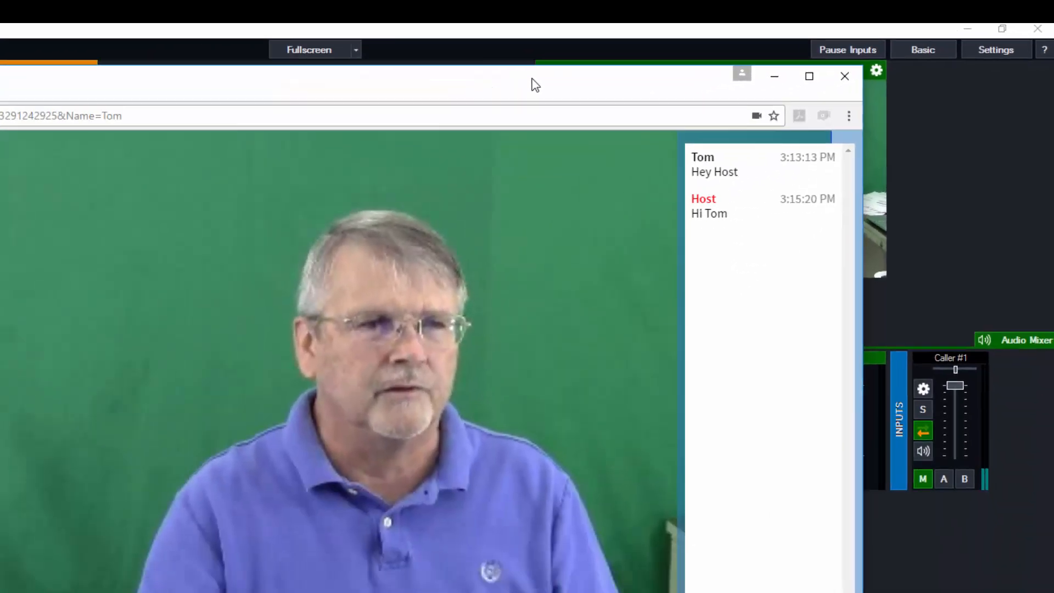
{"action": "left_click_drag", "start_coordinate": [211, 137], "coordinate": [1053, 188]}
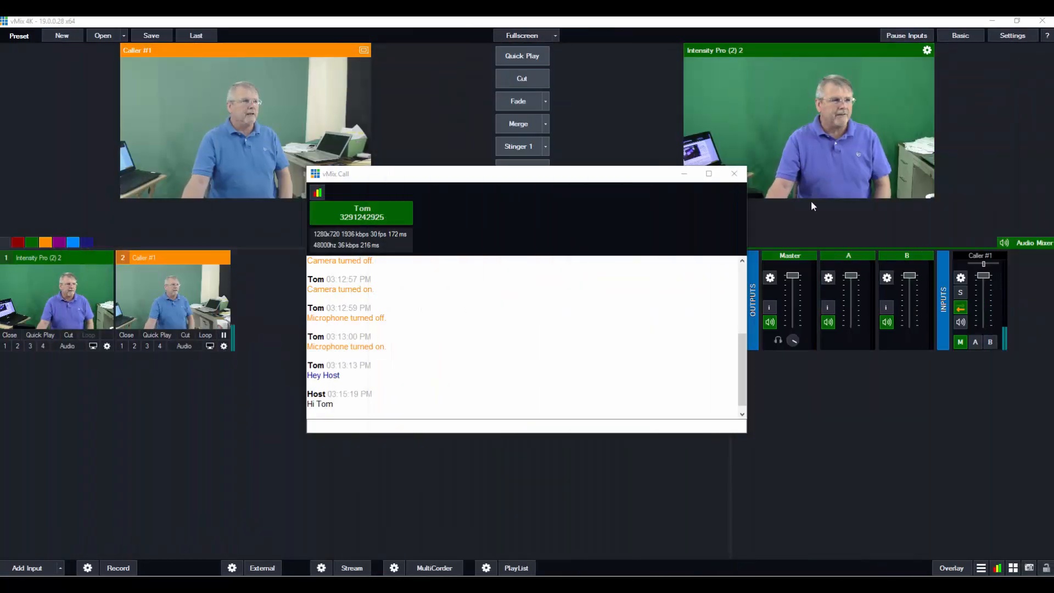
{"action": "left_click", "coordinate": [735, 176]}
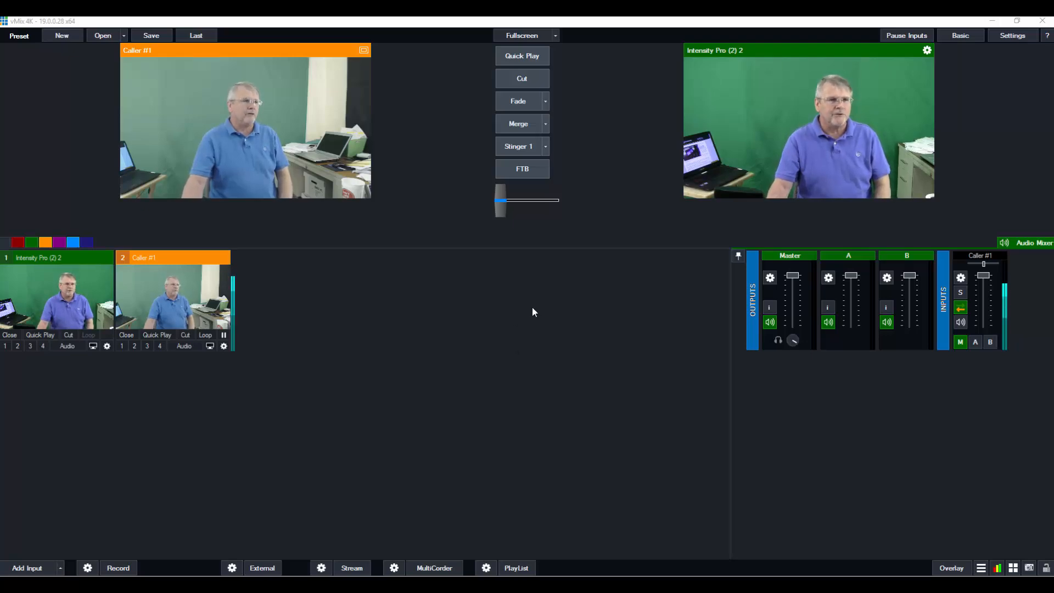
- Add a new title input using the MultiViewHD template from the MultiView category
{"action": "left_click", "coordinate": [27, 568]}
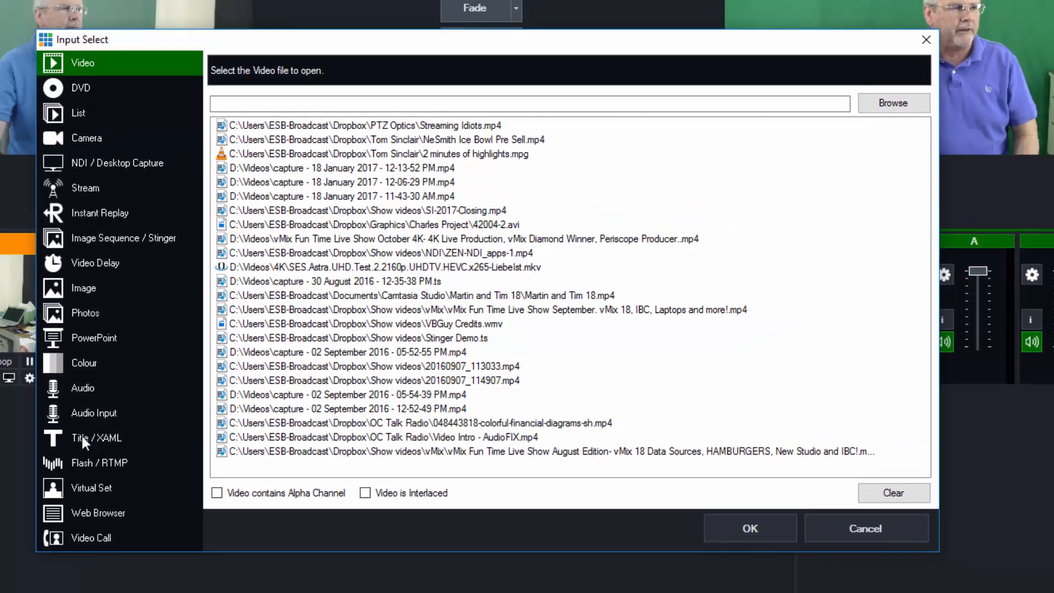
{"action": "left_click", "coordinate": [81, 436]}
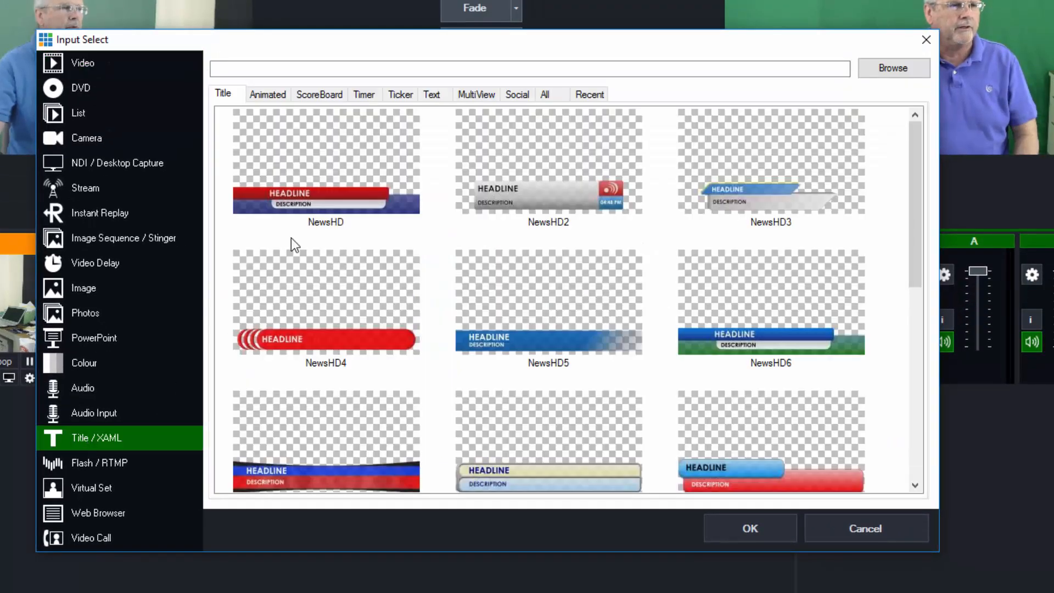
{"action": "left_click", "coordinate": [478, 96]}
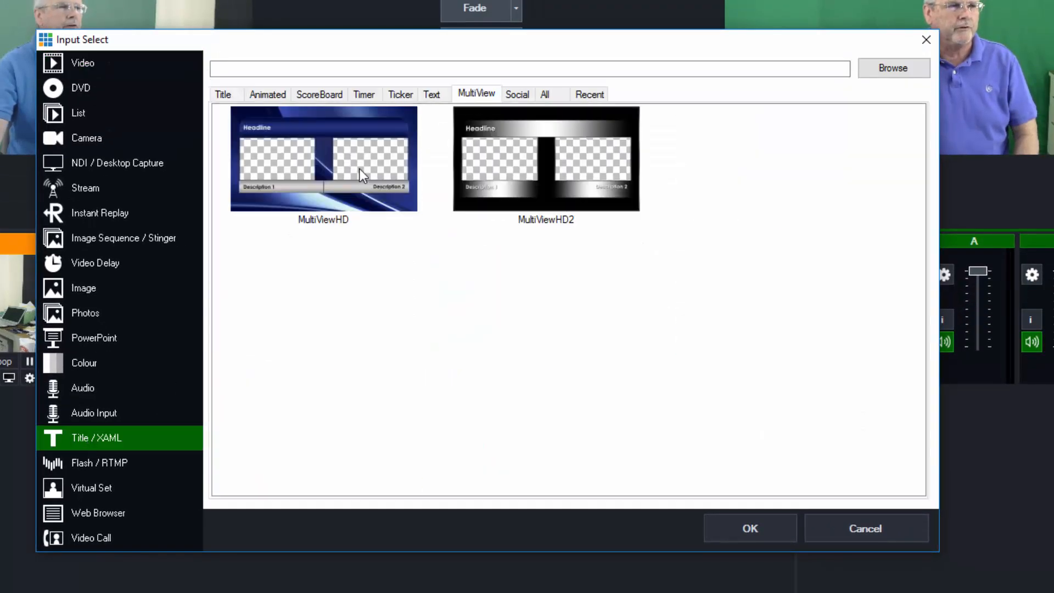
{"action": "left_click", "coordinate": [327, 161]}
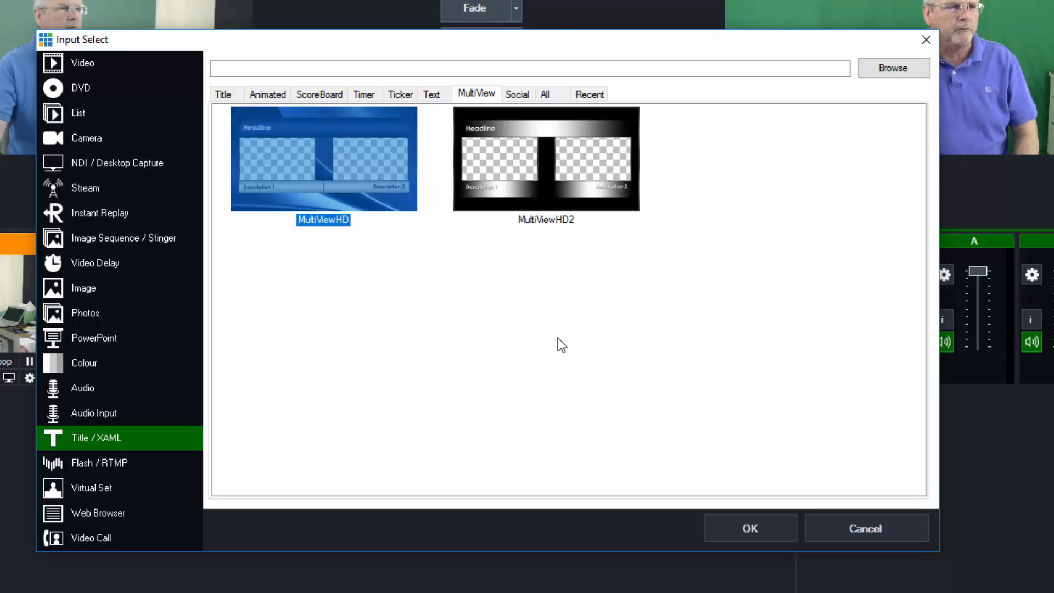
{"action": "left_click", "coordinate": [757, 525]}
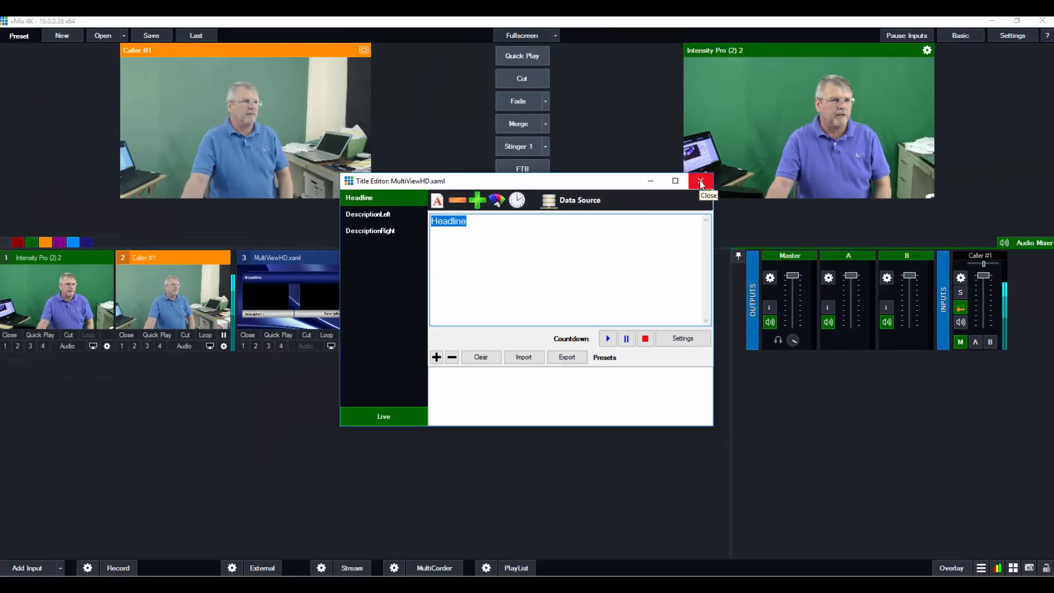
- Close the title editor and assign Intensity Pro (2) 2 to MultiView layer 1 and Caller #1 to layer 2 of the MultiViewHD input
{"action": "left_click", "coordinate": [750, 130]}
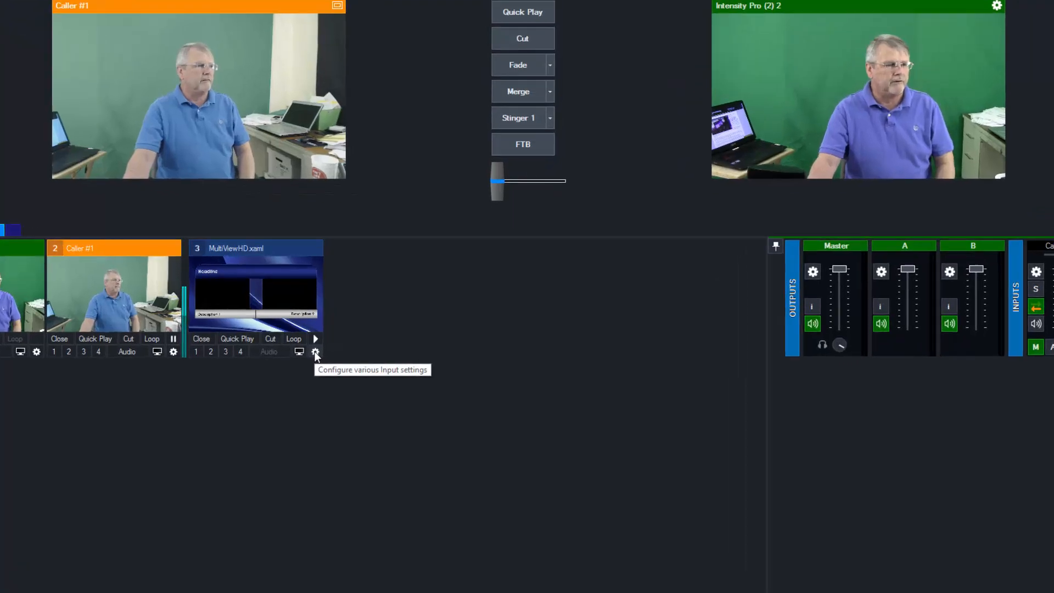
{"action": "left_click", "coordinate": [345, 347]}
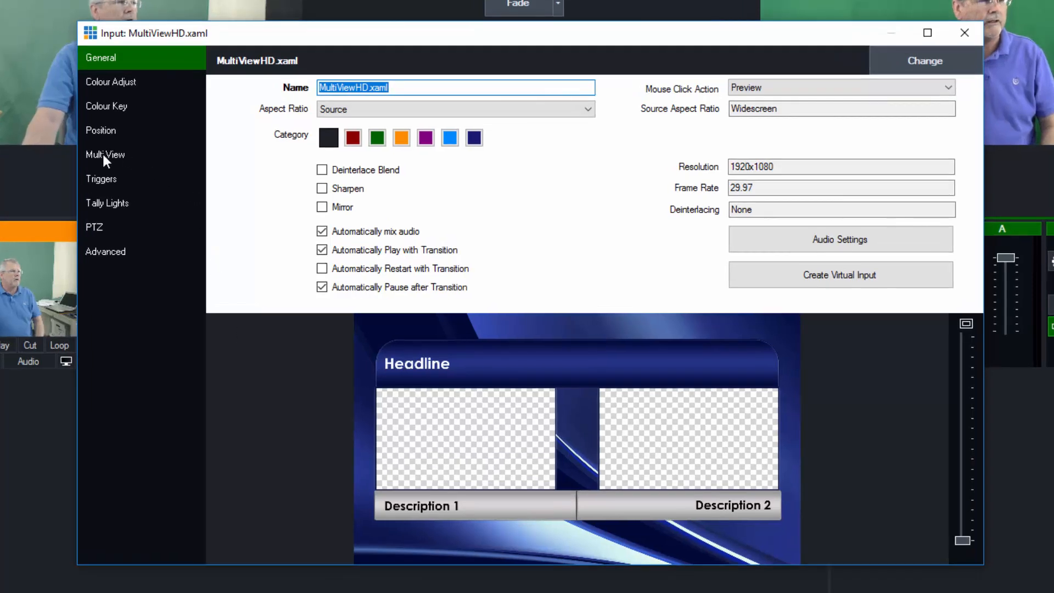
{"action": "left_click", "coordinate": [104, 154]}
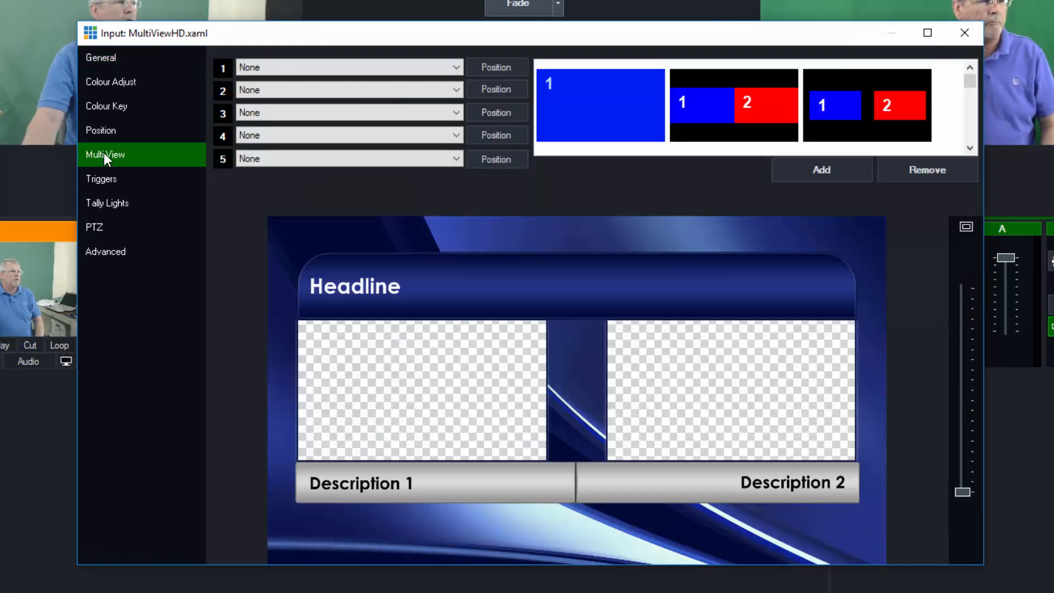
{"action": "left_click", "coordinate": [384, 69]}
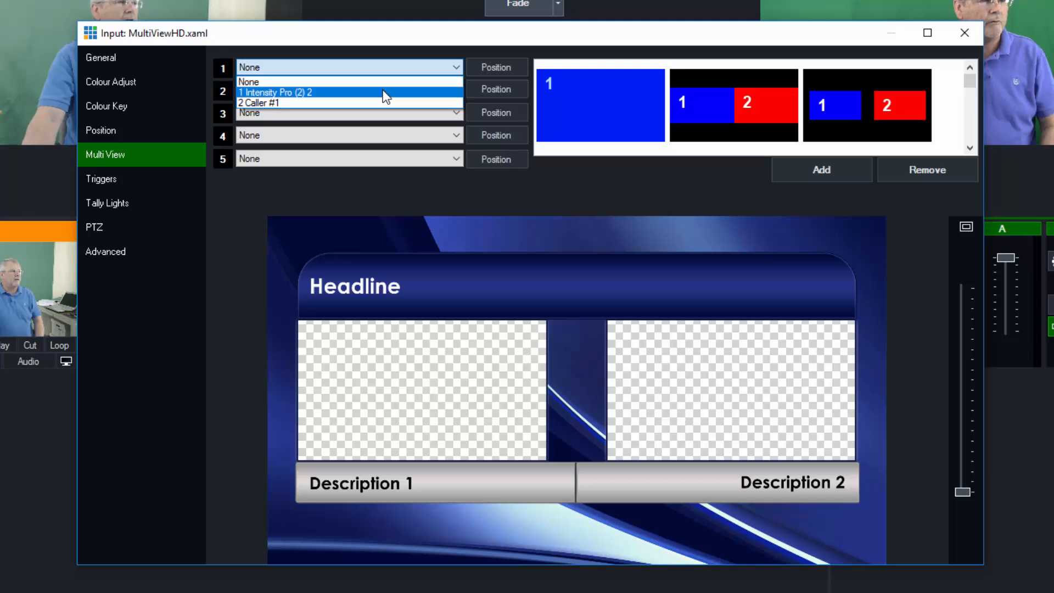
{"action": "left_click", "coordinate": [384, 93]}
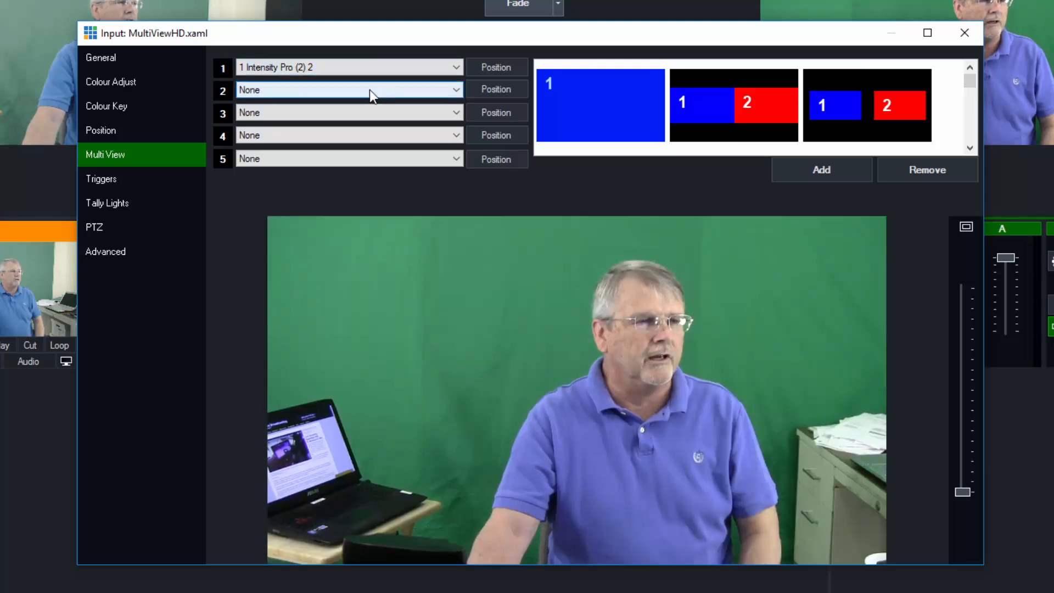
{"action": "left_click", "coordinate": [370, 90]}
{"action": "left_click", "coordinate": [366, 124]}
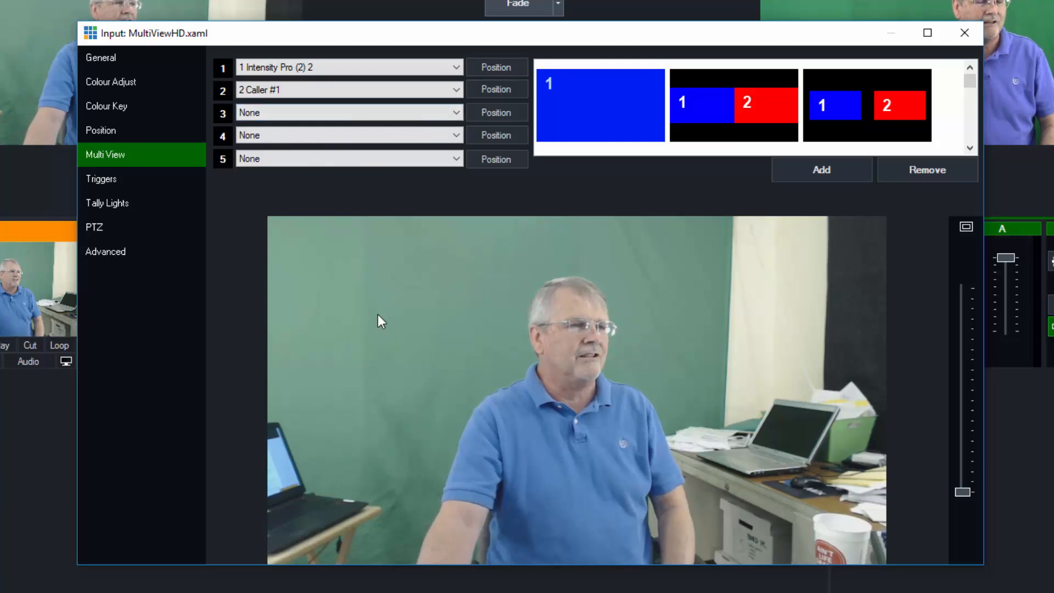
- Apply the layout preset with two separated side-by-side boxes to the MultiViewHD input, close its settings, and preview and cut it to the output
{"action": "left_click", "coordinate": [866, 98]}
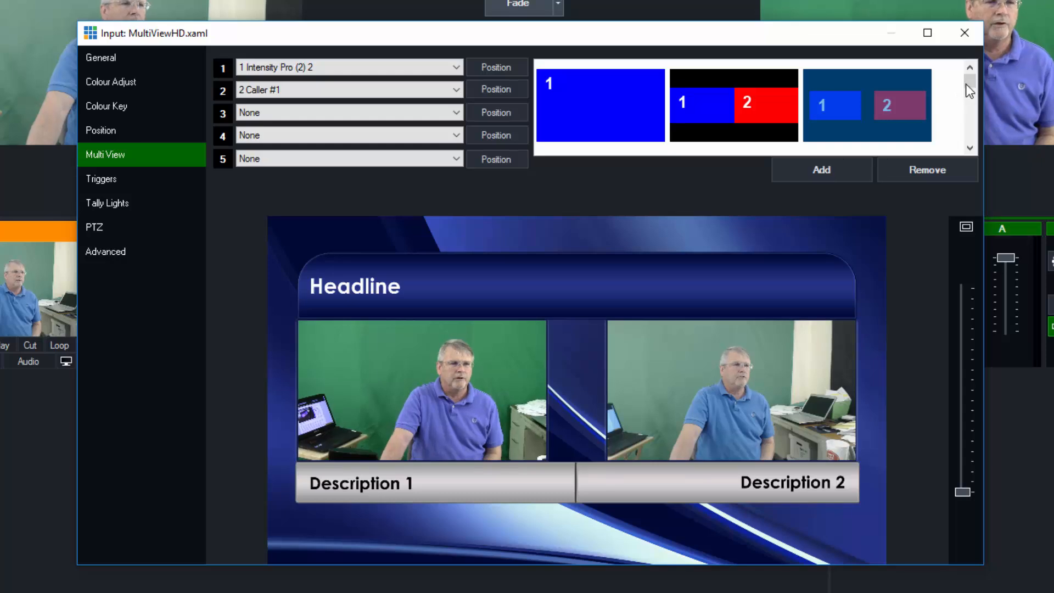
{"action": "mouse_move", "coordinate": [970, 82]}
{"action": "left_mouse_down"}
{"action": "mouse_move", "coordinate": [974, 136]}
{"action": "mouse_move", "coordinate": [970, 75]}
{"action": "left_mouse_up"}
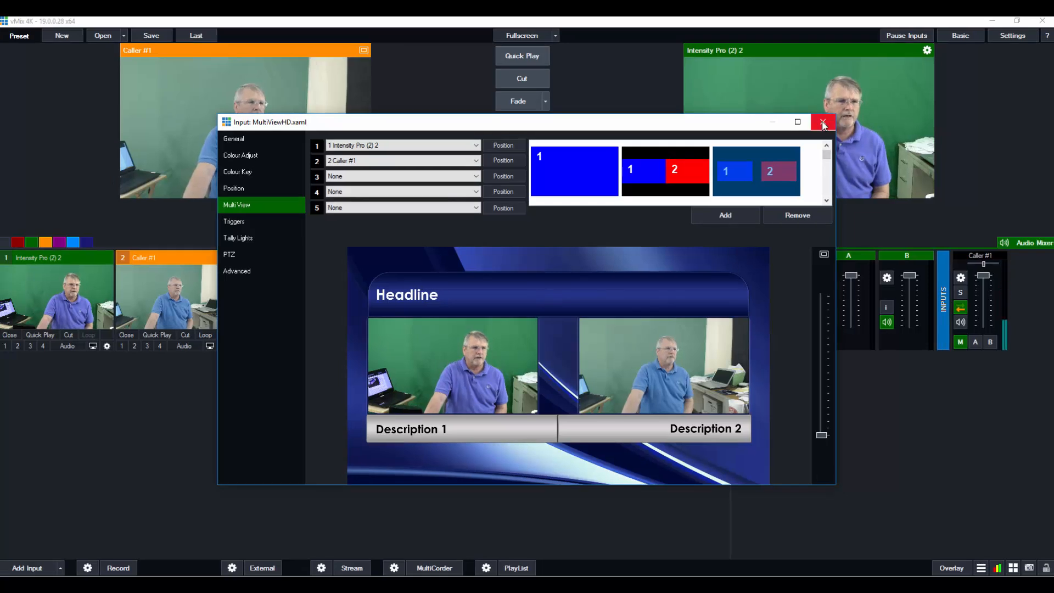
{"action": "left_click", "coordinate": [822, 122]}
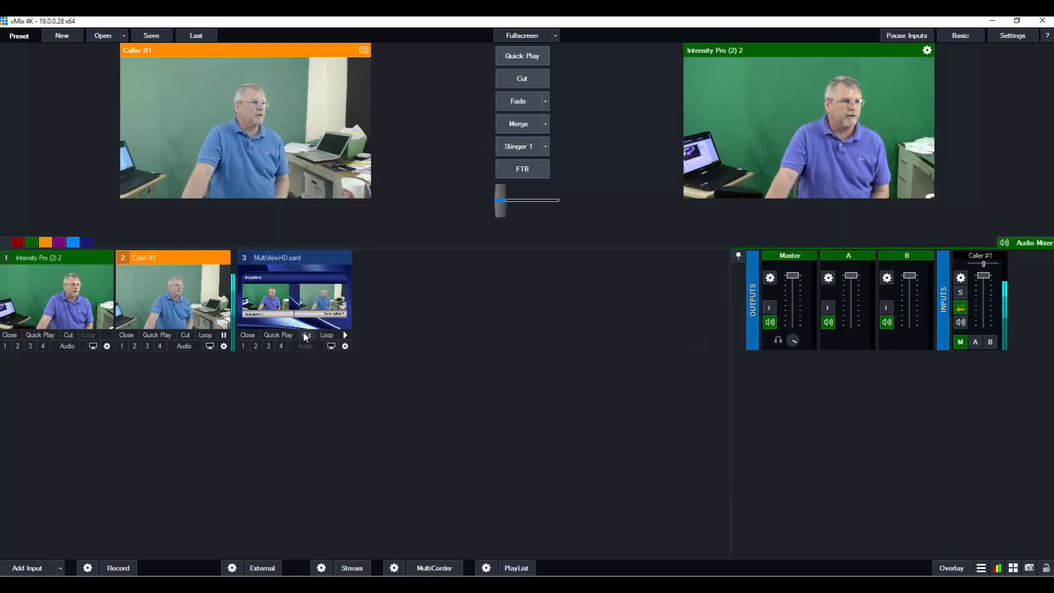
{"action": "left_click", "coordinate": [316, 264]}
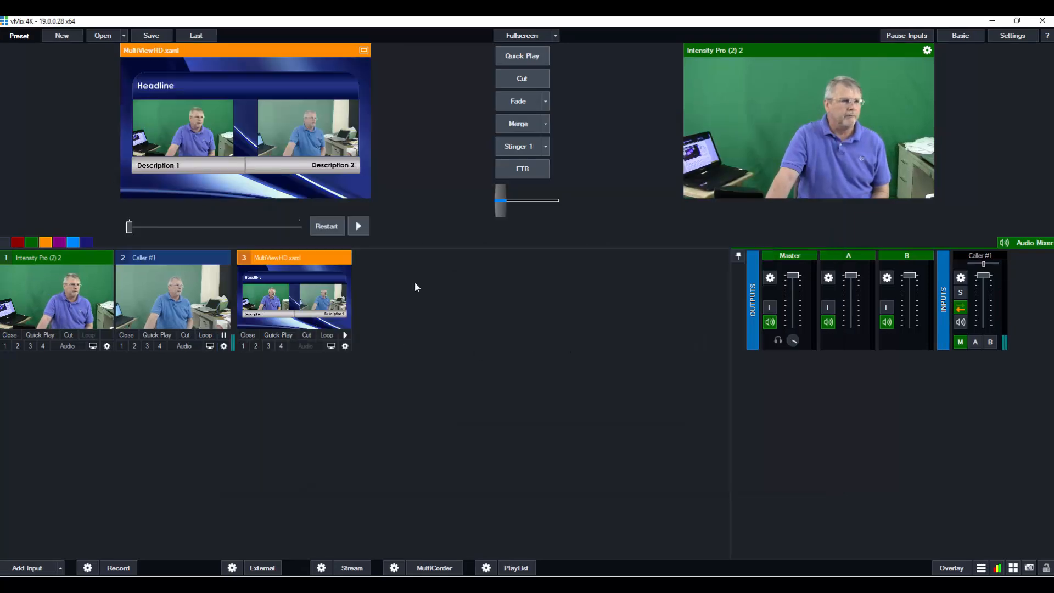
{"action": "left_click", "coordinate": [307, 335]}
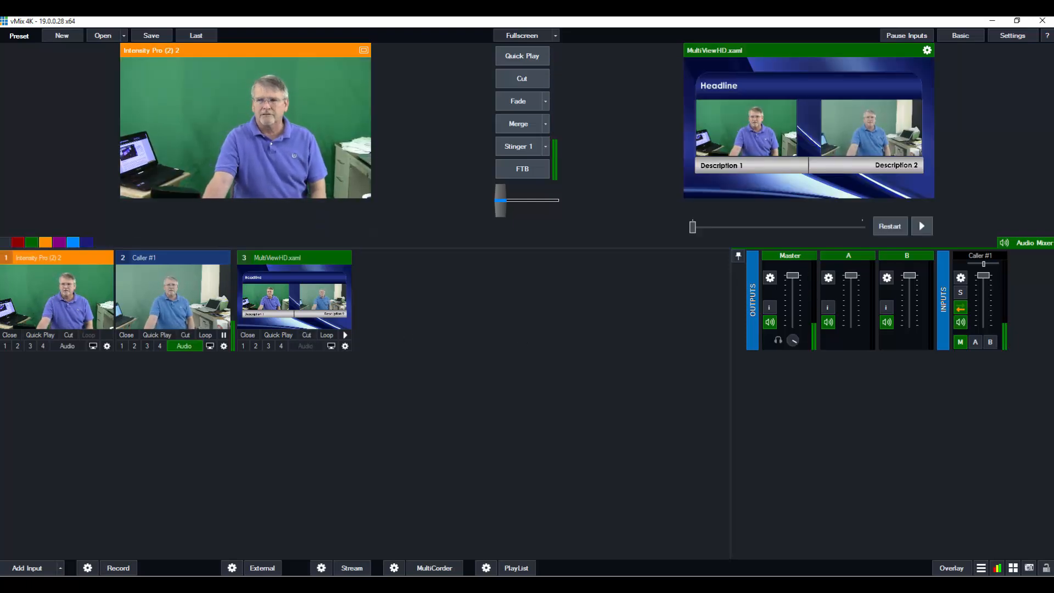
- Bring the guest's browser call window into view, hide its chat to check the full MultiView return feed, and move the window away
{"action": "left_click_drag", "start_coordinate": [1053, 96], "coordinate": [595, 57]}
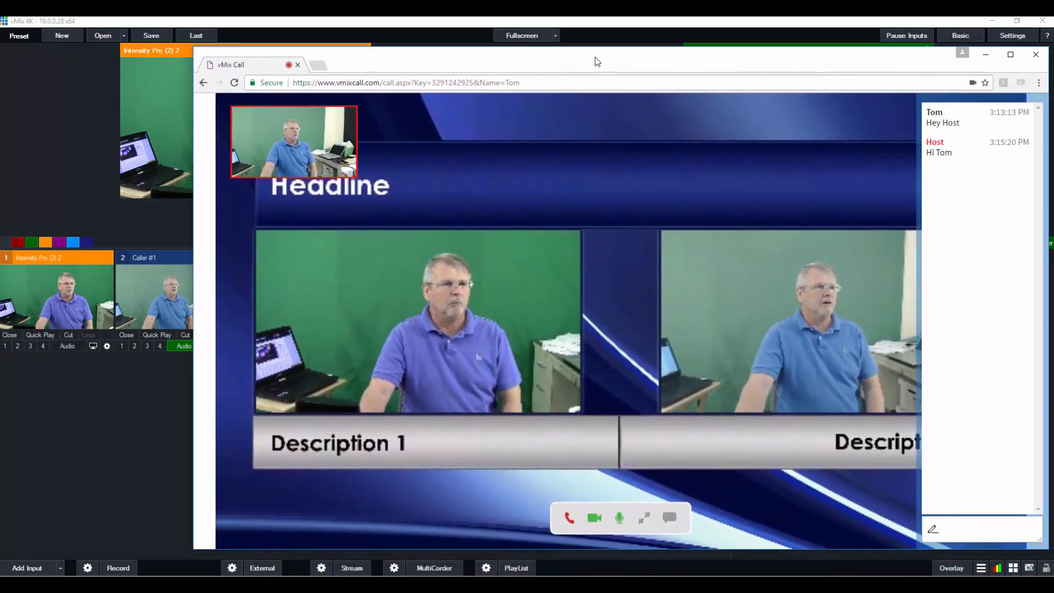
{"action": "left_click", "coordinate": [669, 517]}
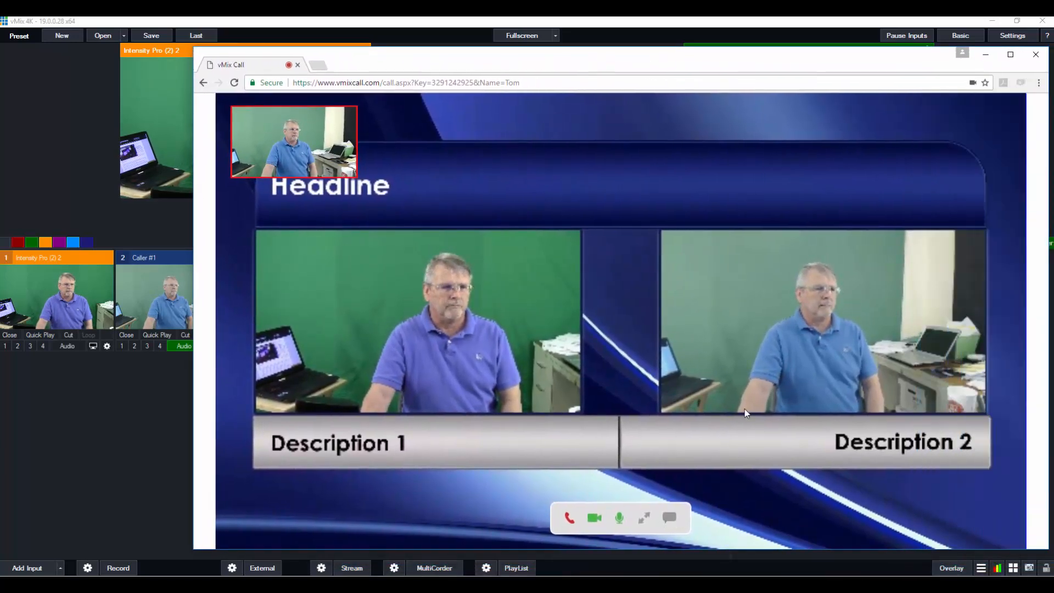
{"action": "right_click", "coordinate": [969, 231]}
{"action": "left_click", "coordinate": [830, 66]}
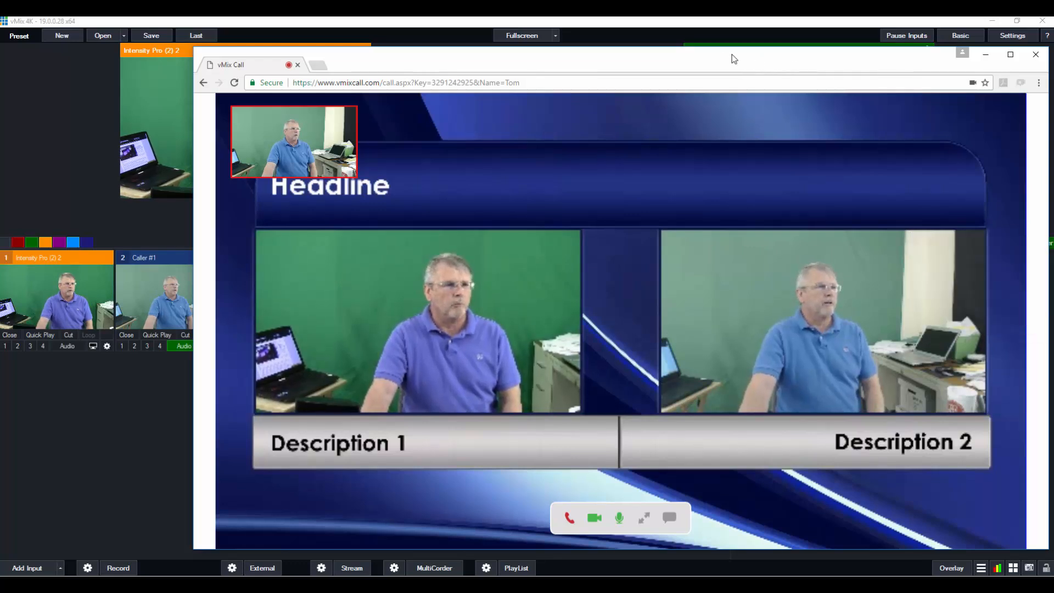
{"action": "left_click_drag", "start_coordinate": [652, 66], "coordinate": [1053, 143]}
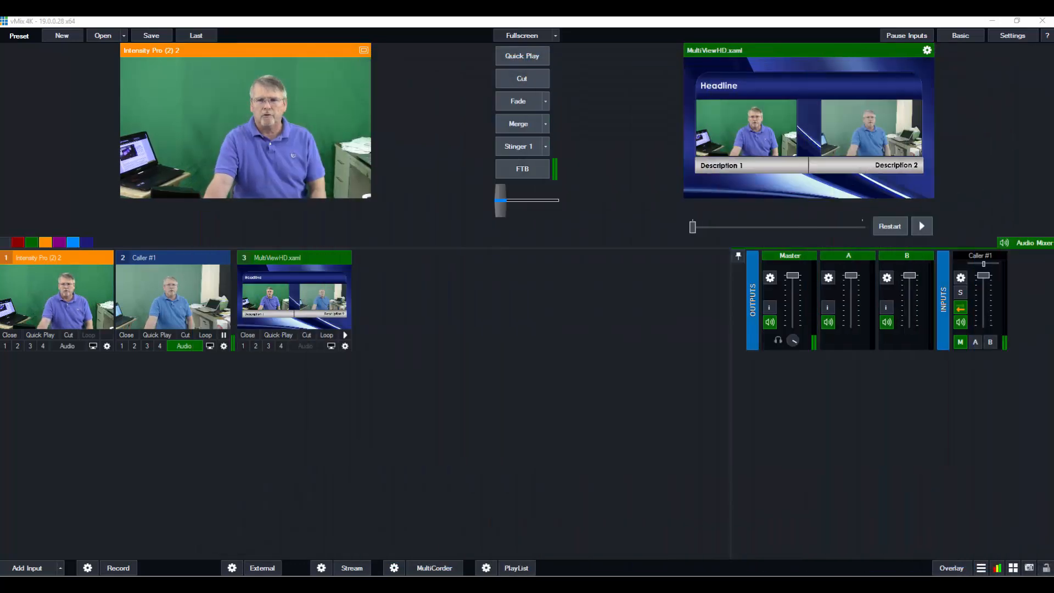